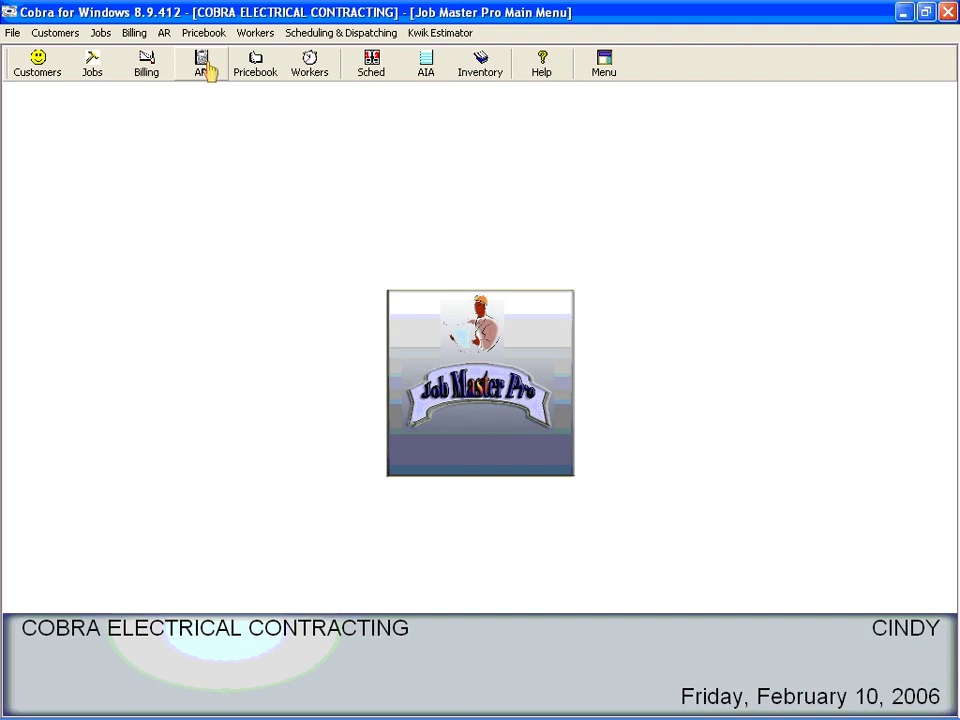
# - Open the accounts receivable center and load the open invoices of customer ACME
pyautogui.click(209, 72)
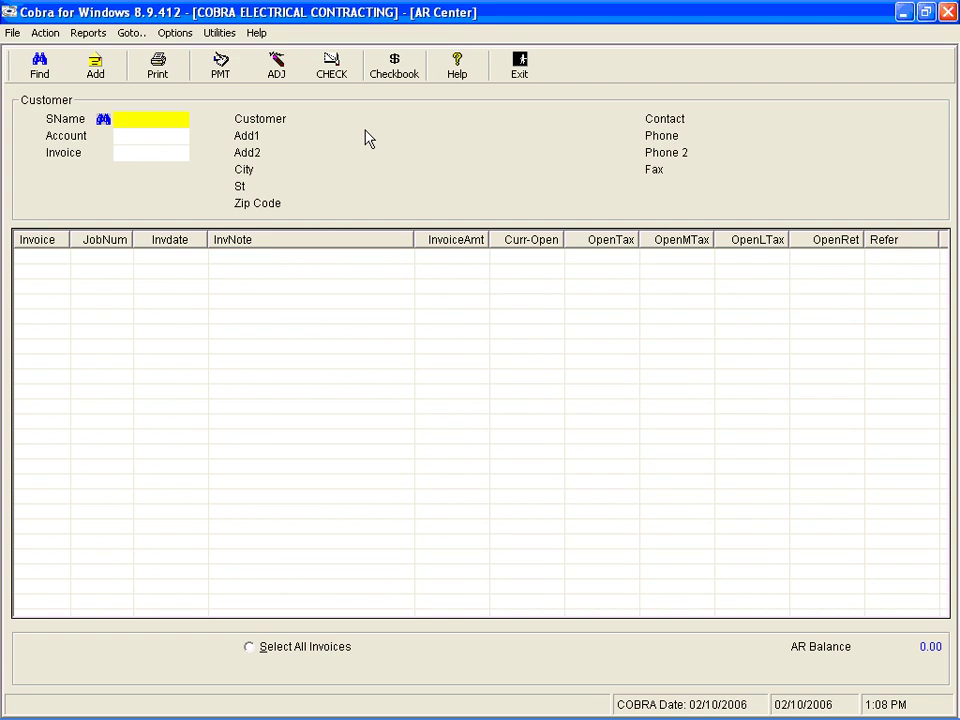
pyautogui.write('ACME')
pyautogui.press('Return')
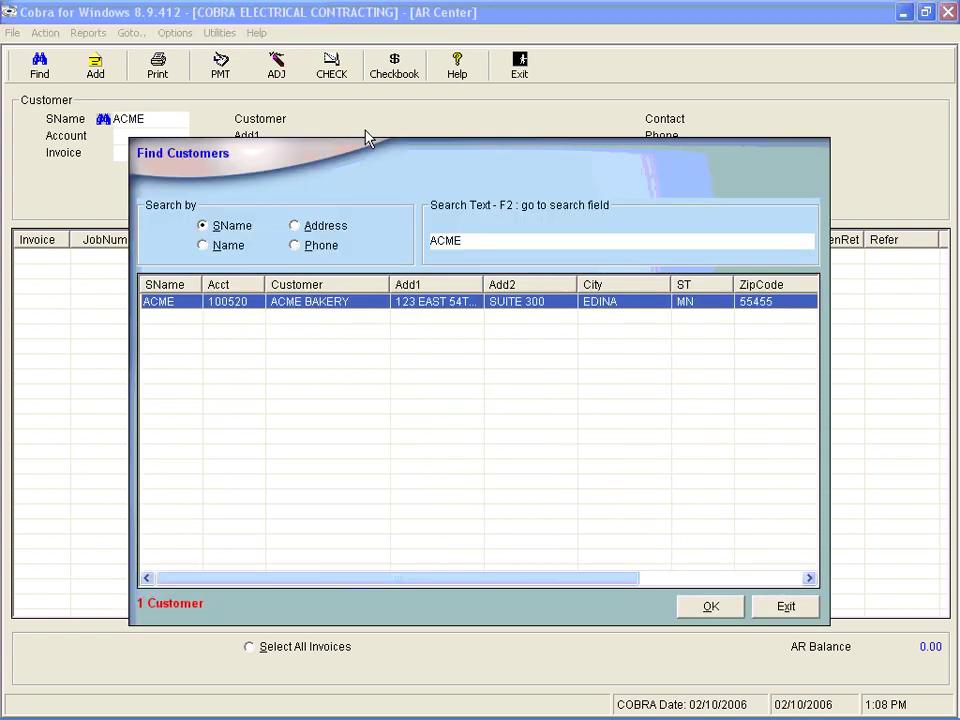
pyautogui.press('Return')
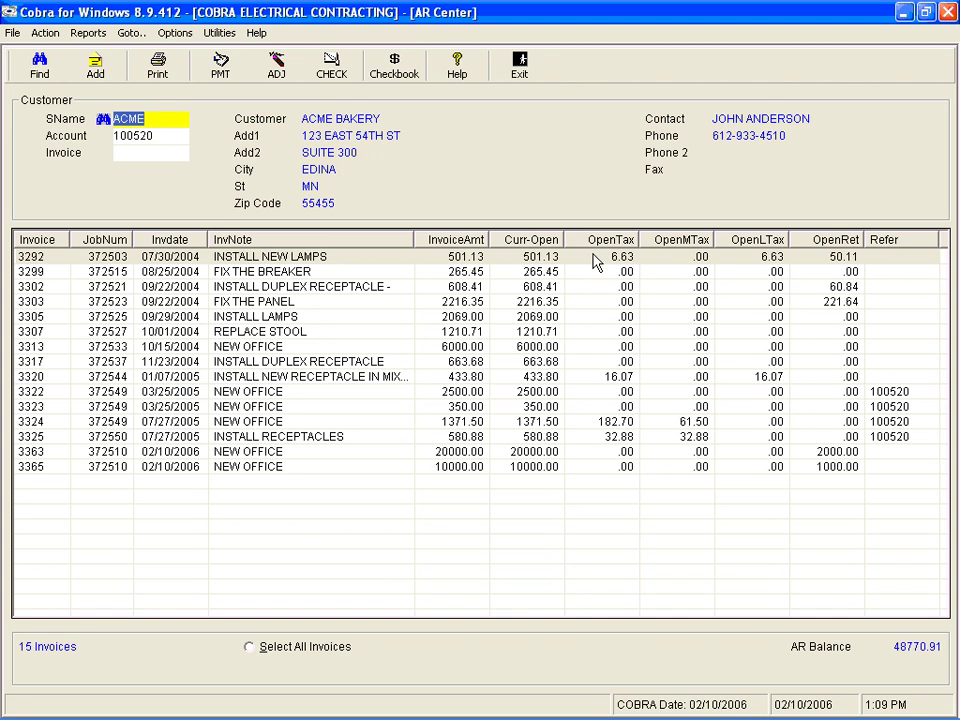
pyautogui.click(834, 467)
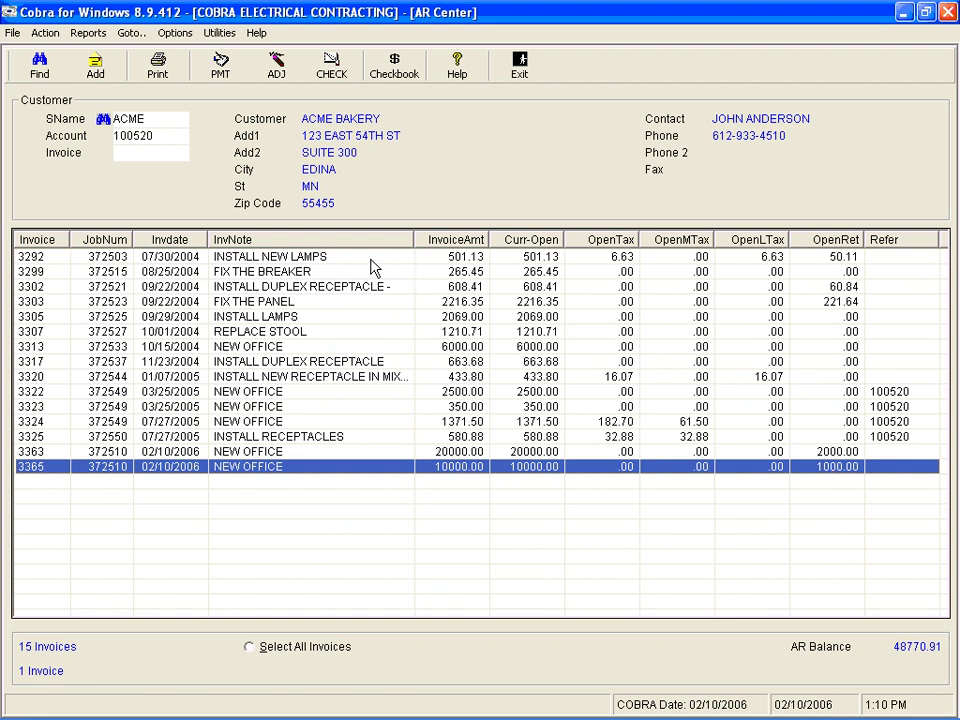
# - Start a payment on the INSTALL LAMPS invoice and view its credit card options without changing them
pyautogui.click(377, 318)
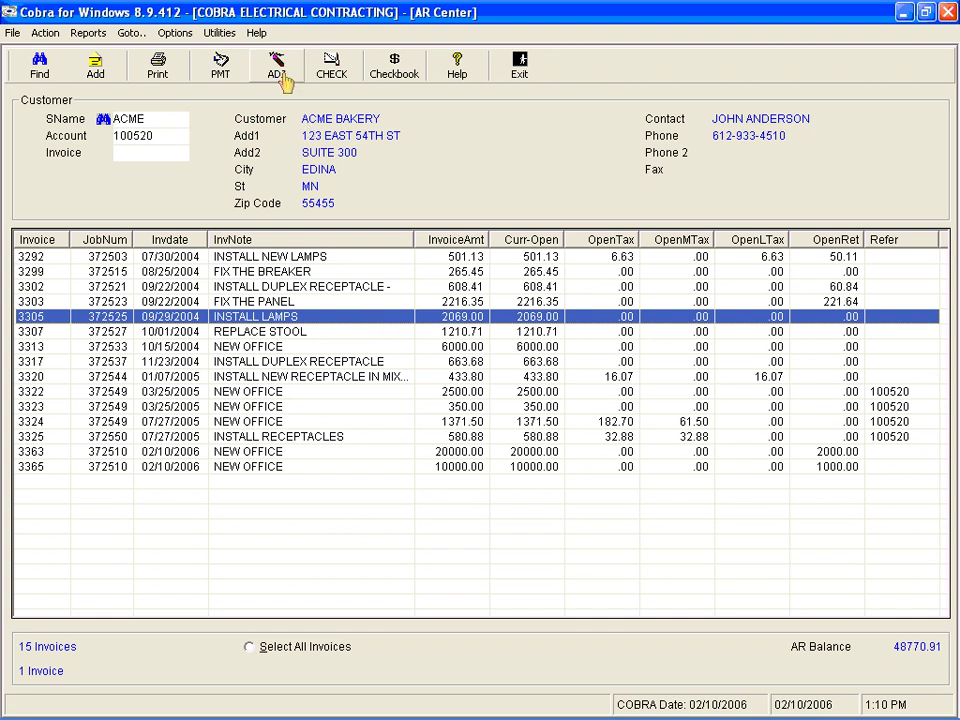
pyautogui.click(222, 70)
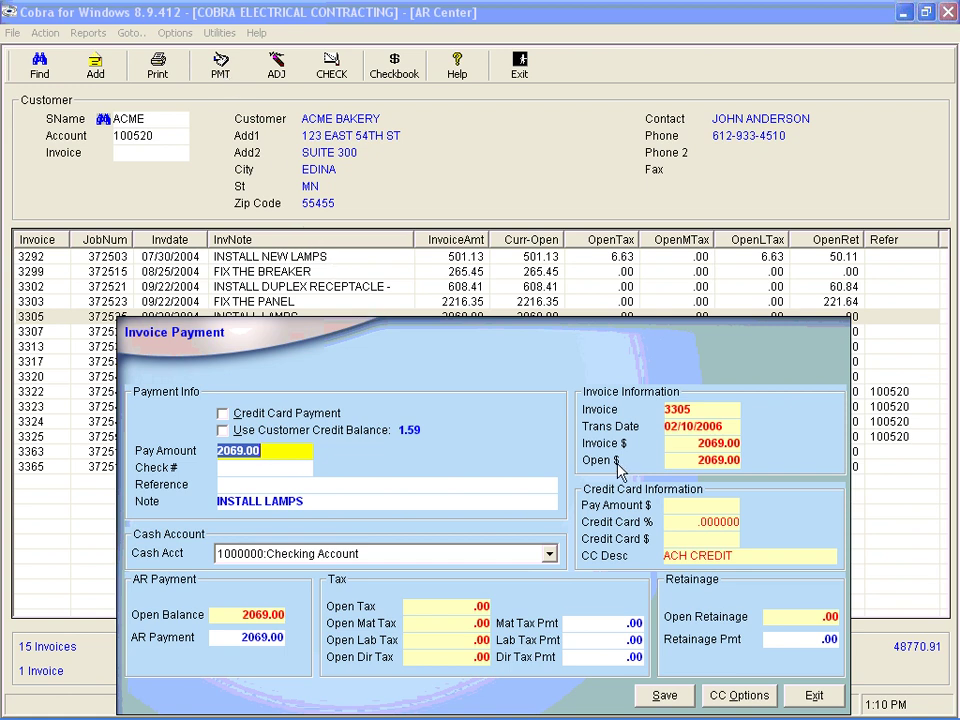
pyautogui.click(736, 698)
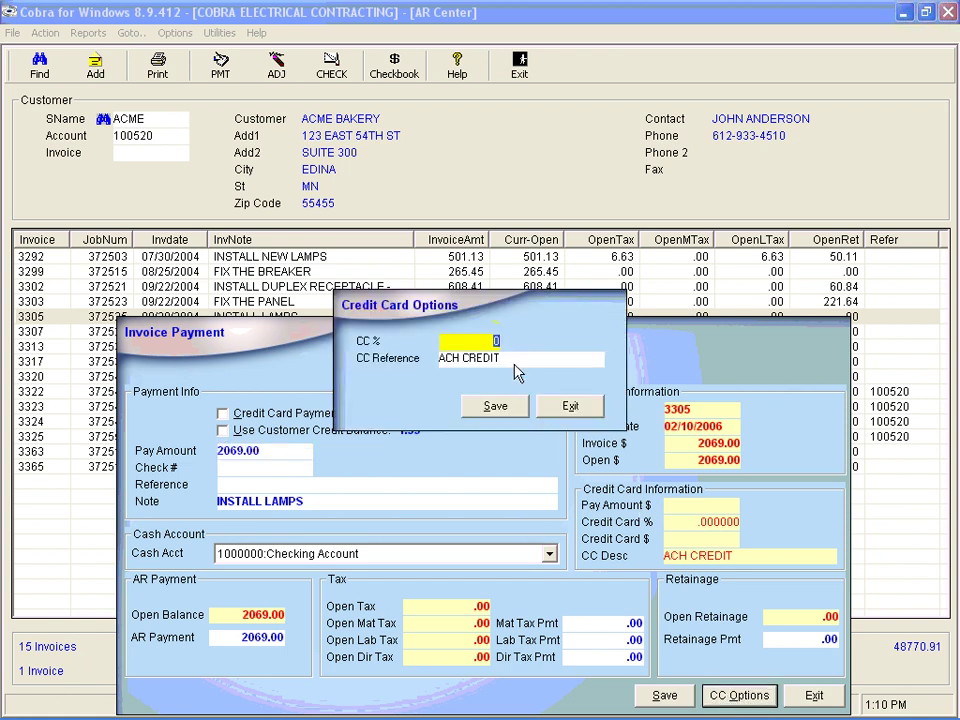
pyautogui.press('Tab')
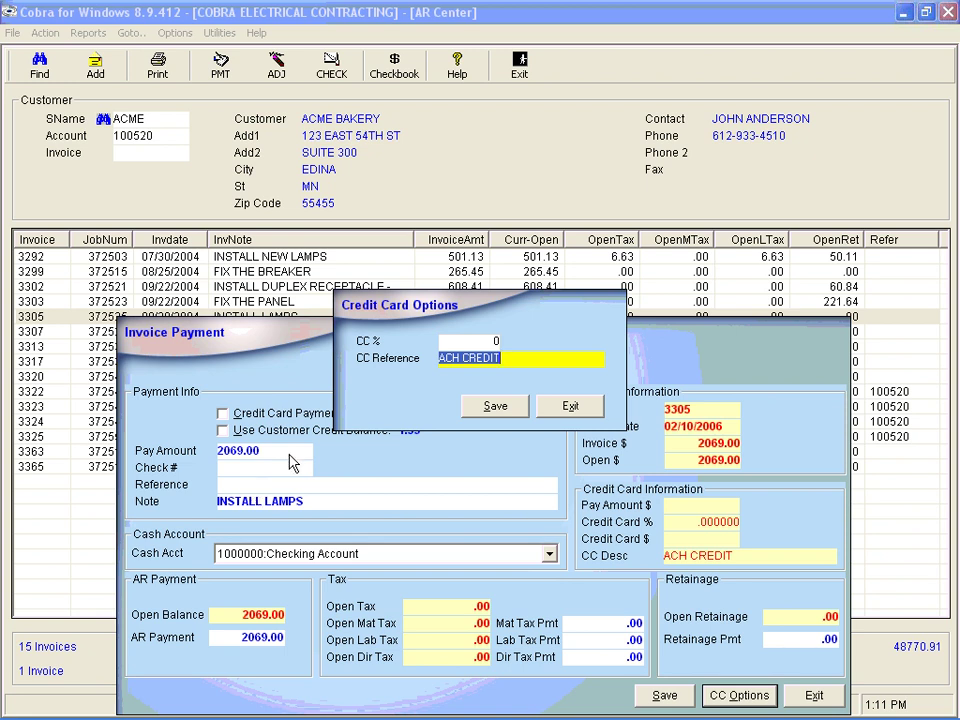
pyautogui.click(569, 407)
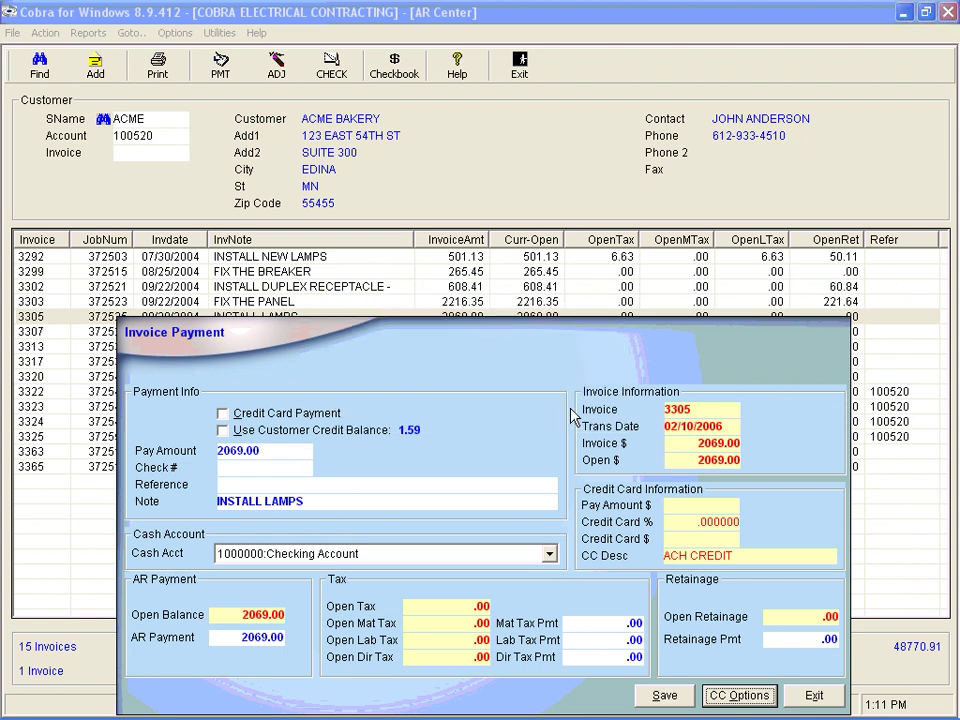
# - Set the pay amount to 1000, save the partial payment and reselect the INSTALL LAMPS invoice
pyautogui.click(282, 452)
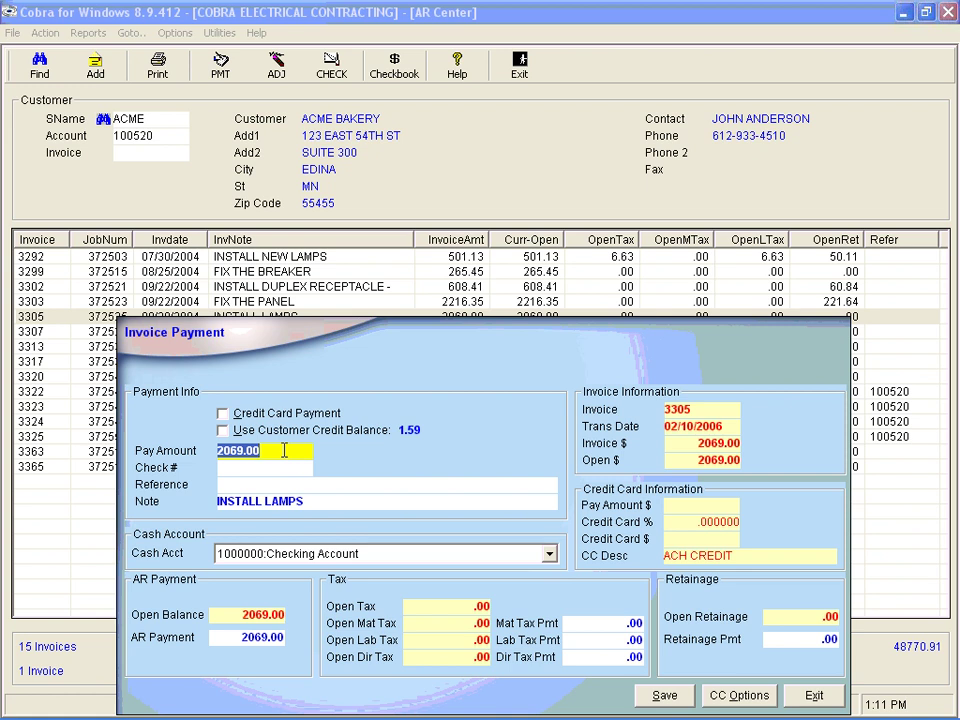
pyautogui.write('1000')
pyautogui.press('Tab')
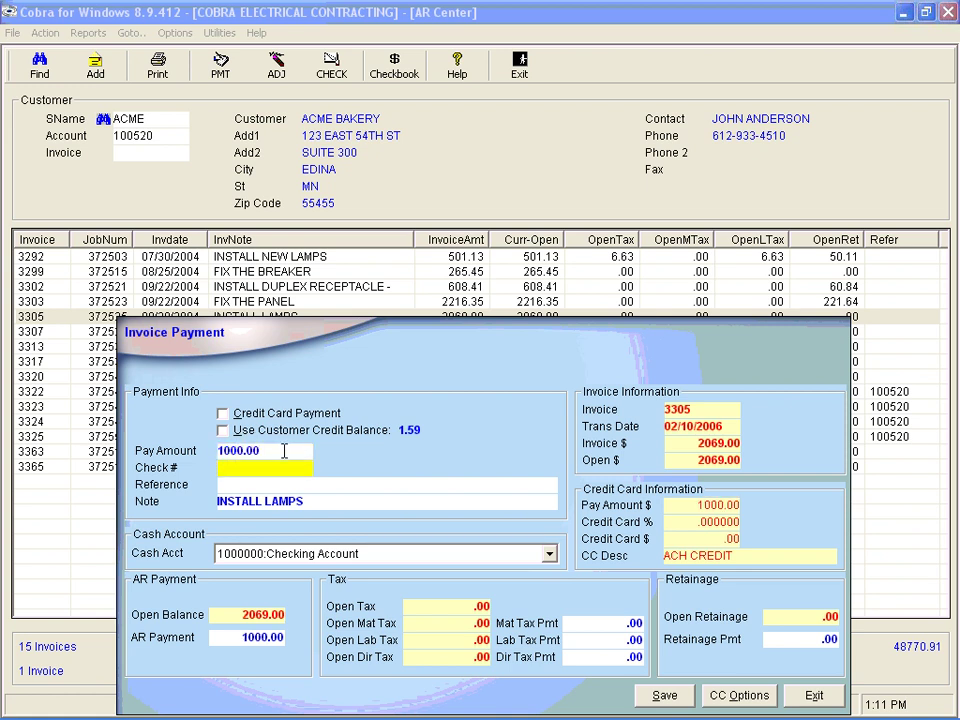
pyautogui.click(229, 641)
pyautogui.moveTo(229, 641); pyautogui.dragTo(310, 640)
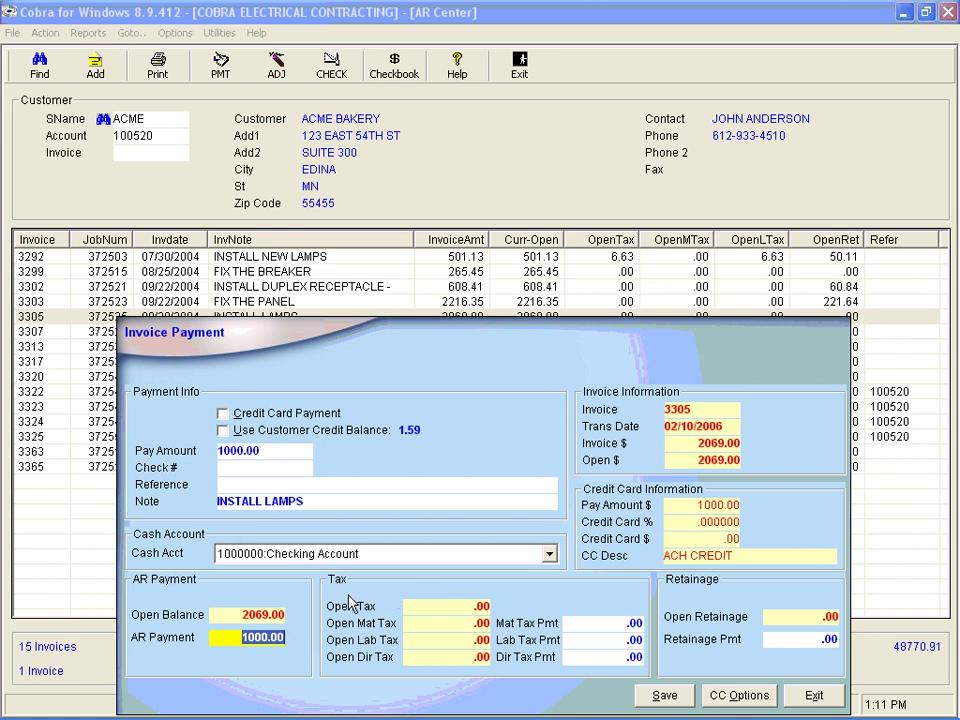
pyautogui.press('Tab')
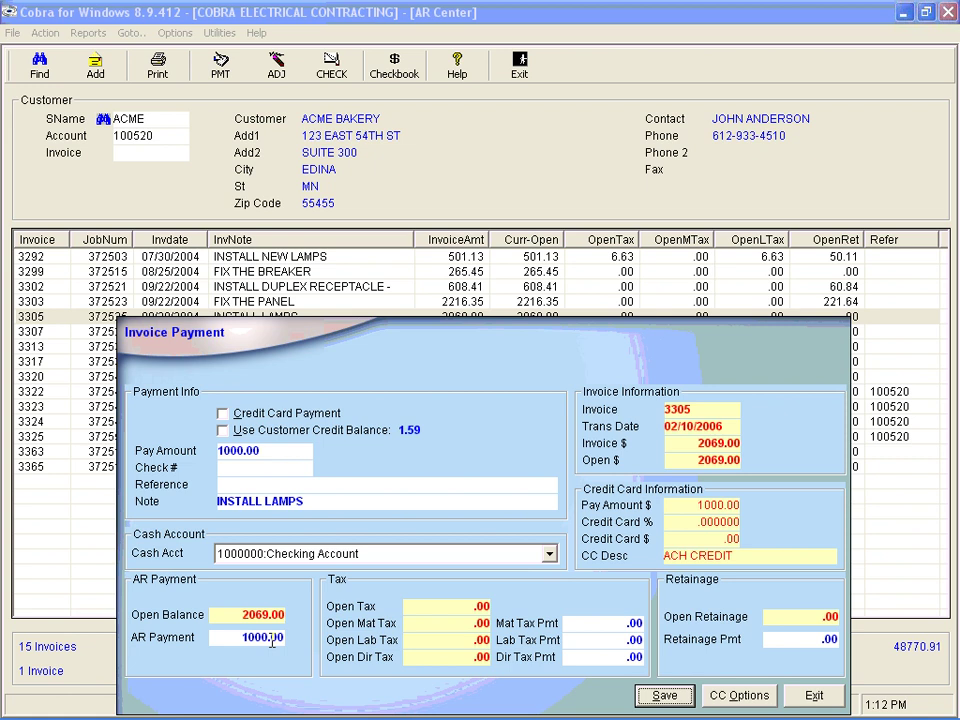
pyautogui.click(277, 450)
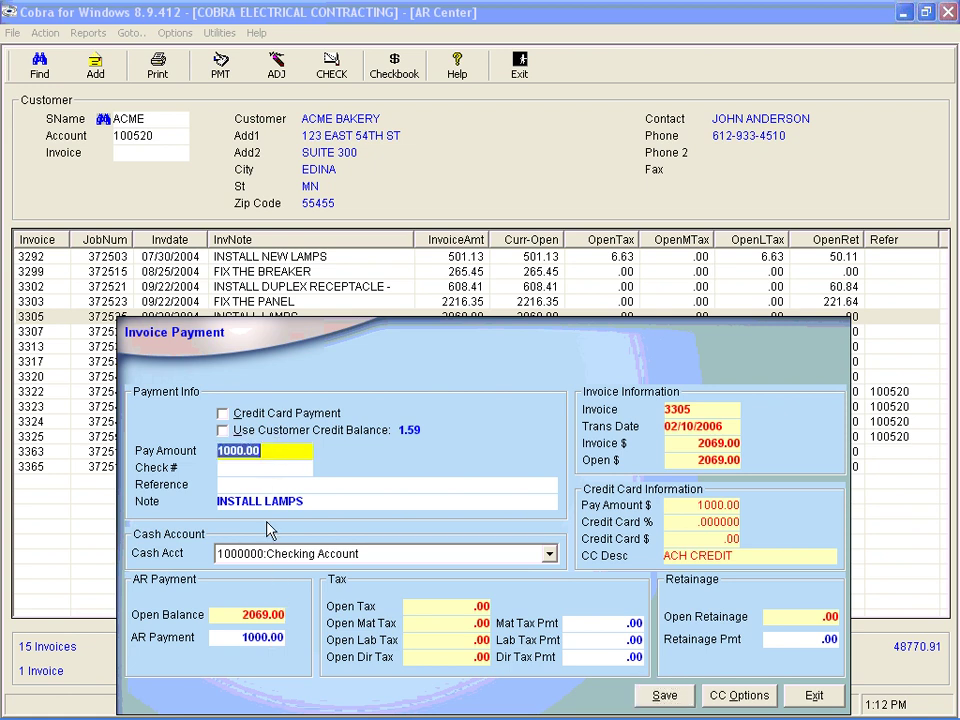
pyautogui.click(218, 637)
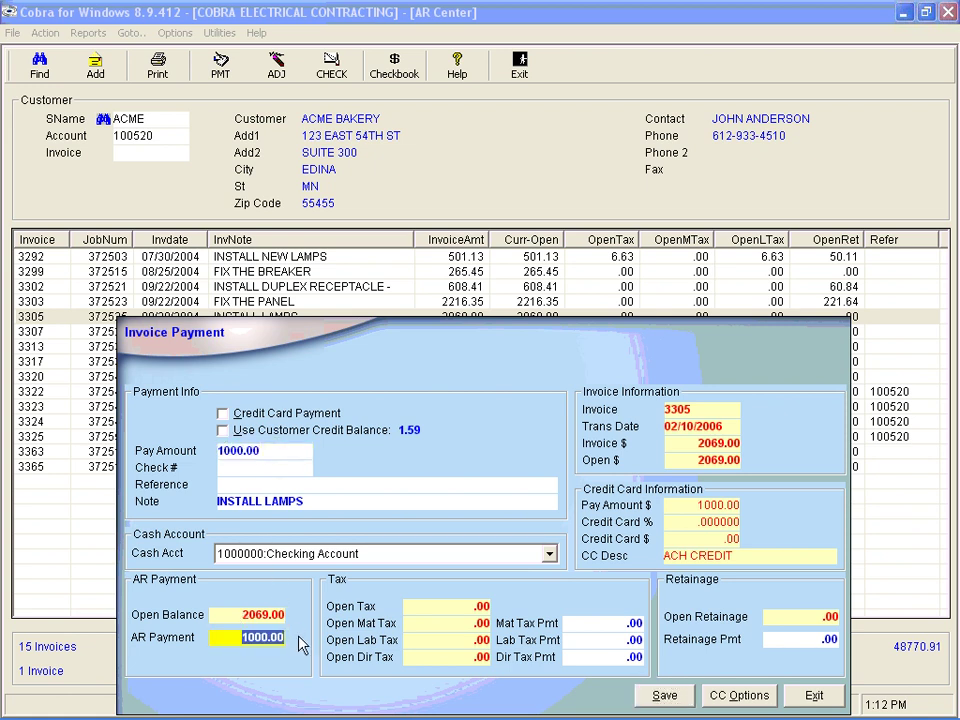
pyautogui.press('Tab')
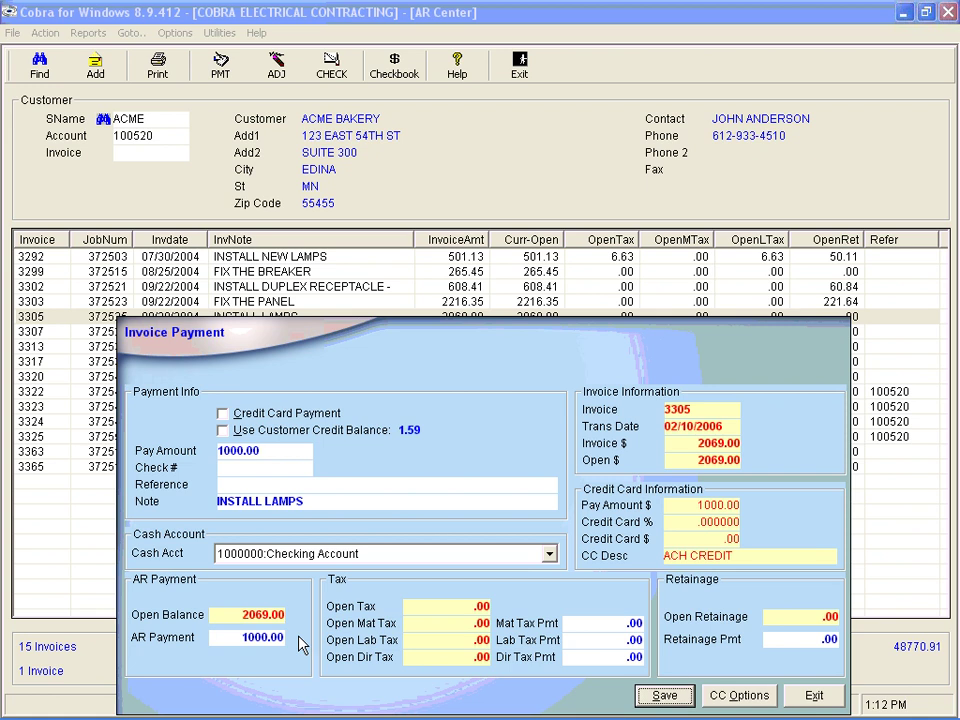
pyautogui.click(667, 696)
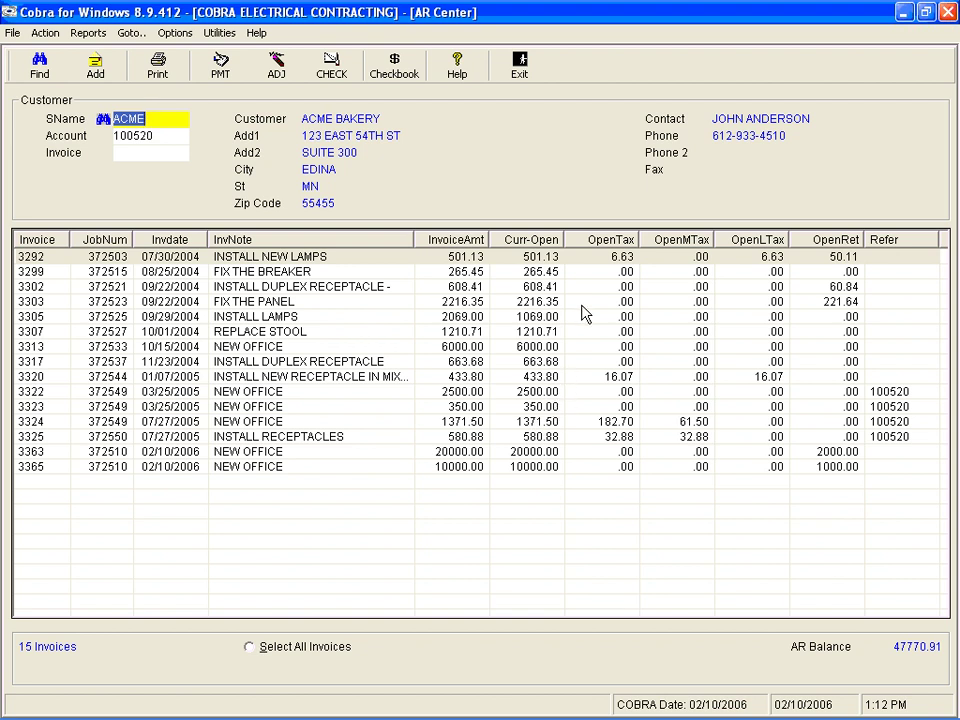
pyautogui.click(558, 318)
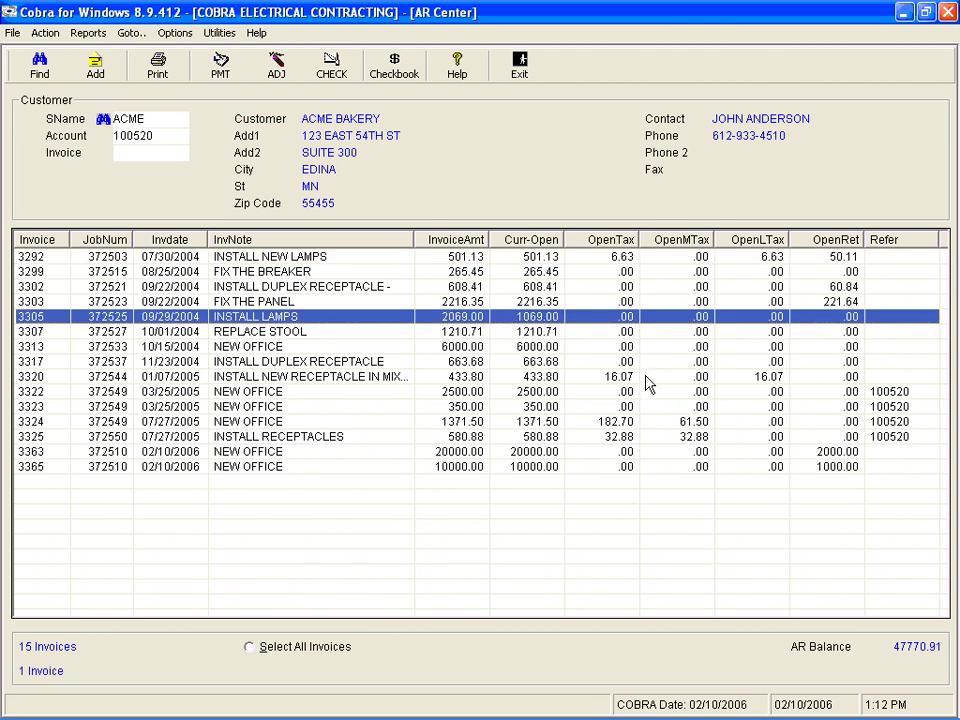
# - Record a full payment on the REPLACE STOOL invoice with check number 123456 and save it
pyautogui.click(524, 330)
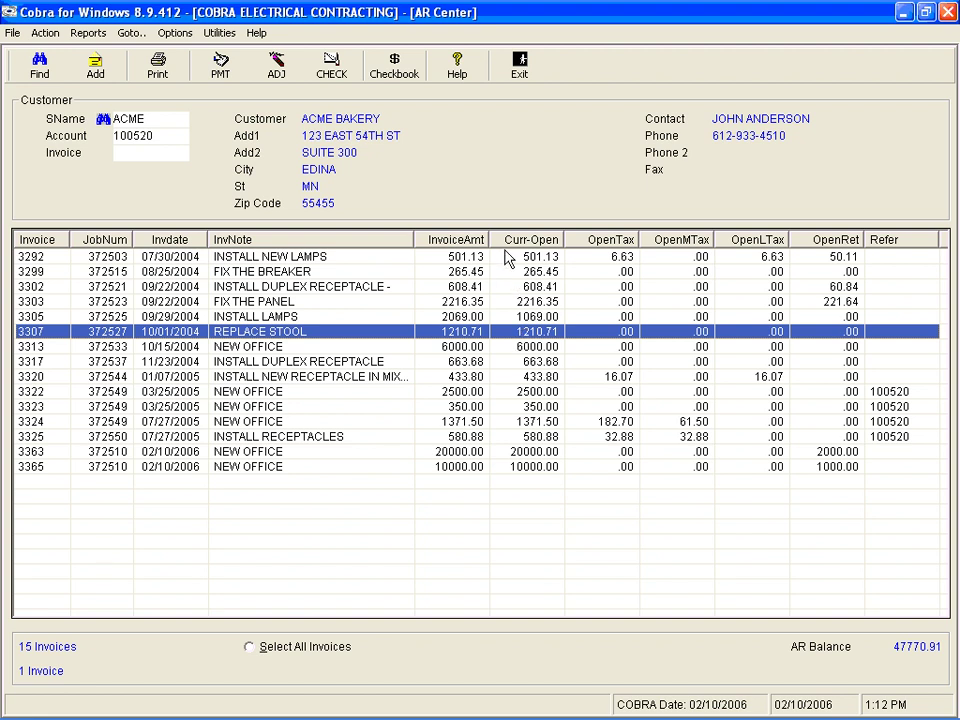
pyautogui.click(221, 68)
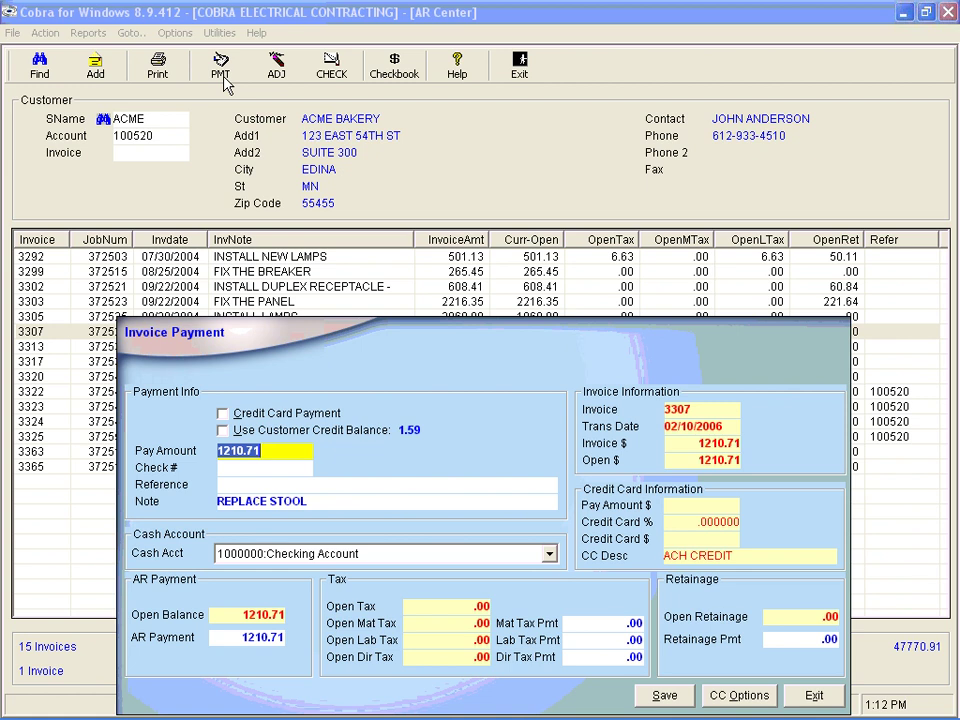
pyautogui.press('Tab')
pyautogui.write('123456')
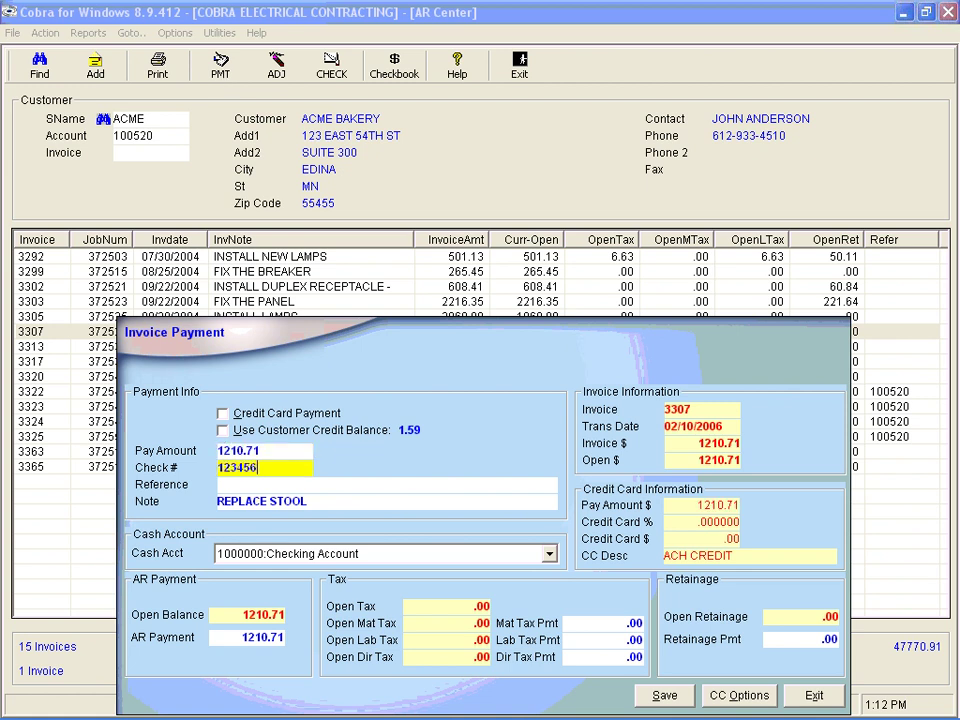
pyautogui.press('Tab')
pyautogui.press('Tab')
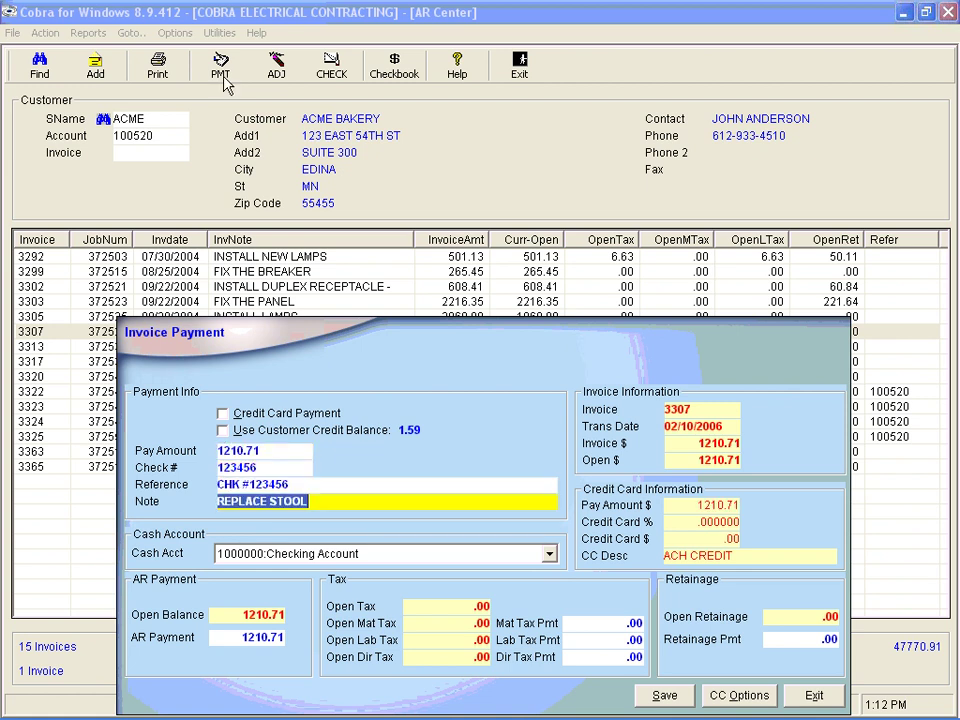
pyautogui.press('Tab')
pyautogui.press('Tab')
pyautogui.press('Tab')
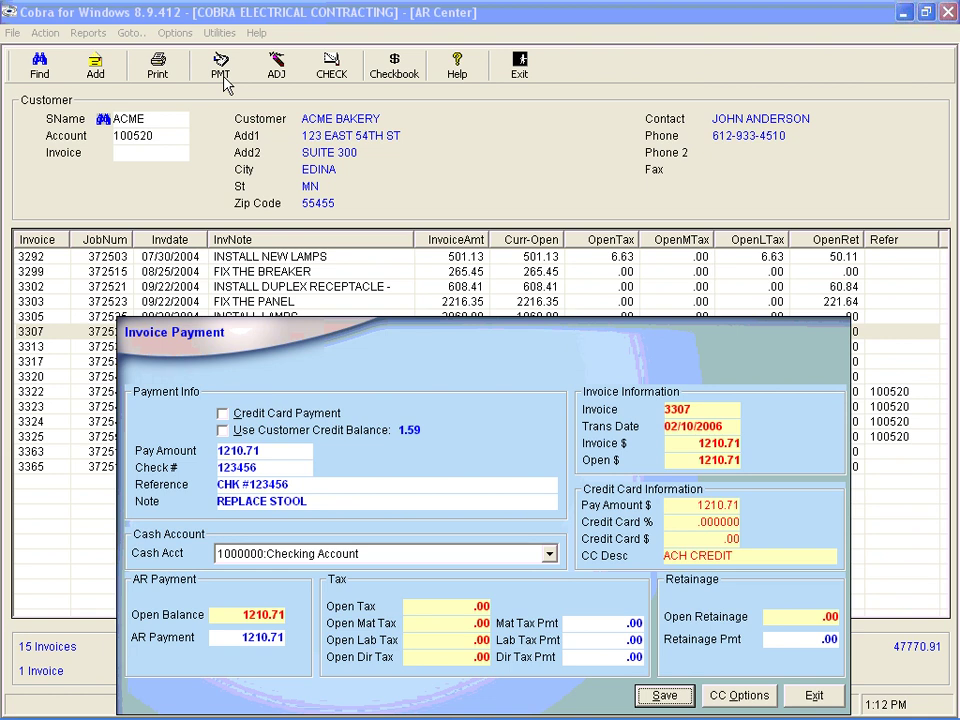
pyautogui.press('Return')
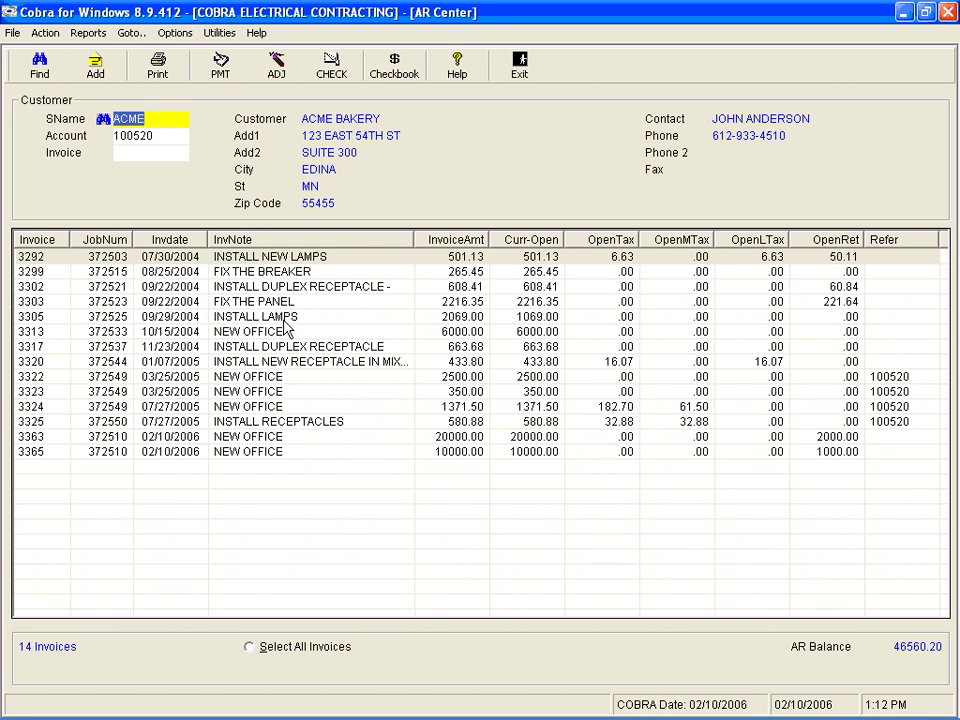
# - Start a payment on the 10000.00 NEW OFFICE invoice and examine its AR and retainage payment amounts
pyautogui.click(247, 453)
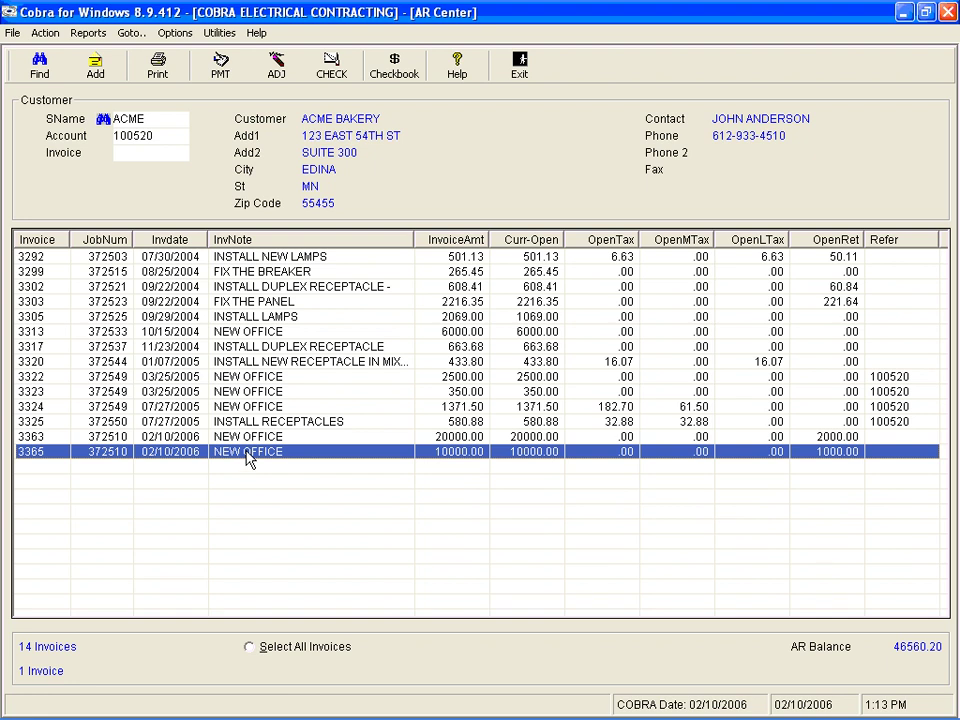
pyautogui.click(221, 72)
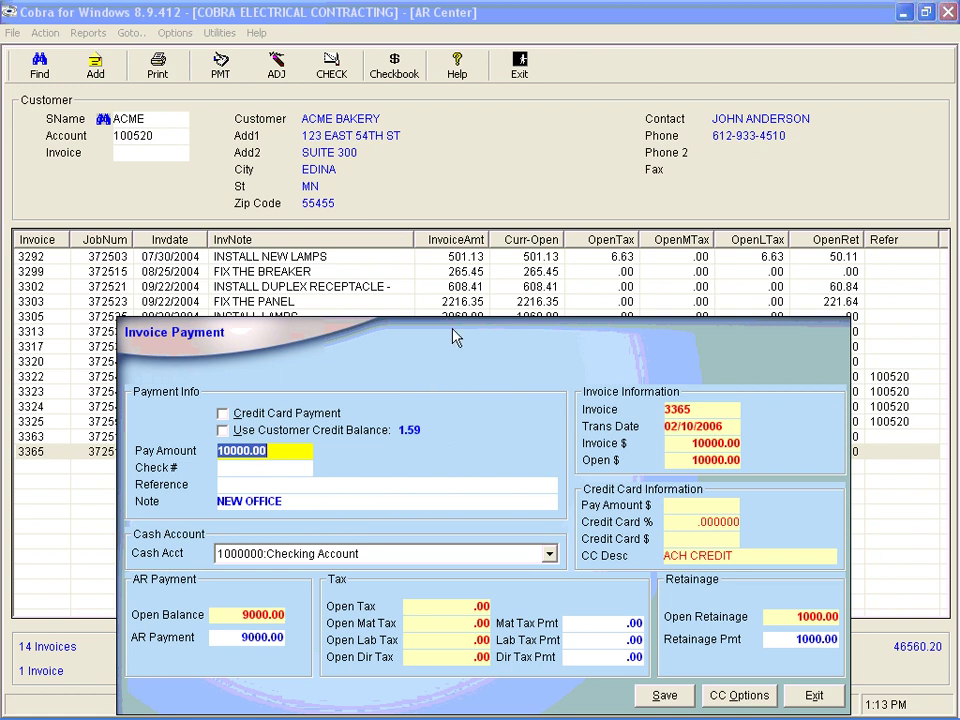
pyautogui.click(227, 640)
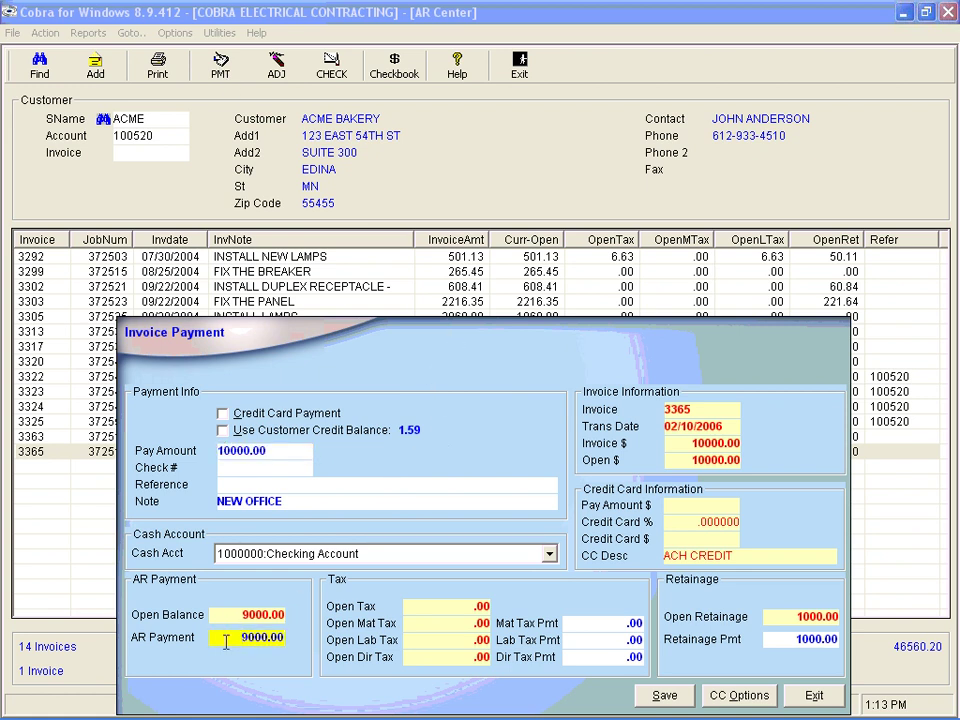
pyautogui.moveTo(226, 642); pyautogui.dragTo(286, 641)
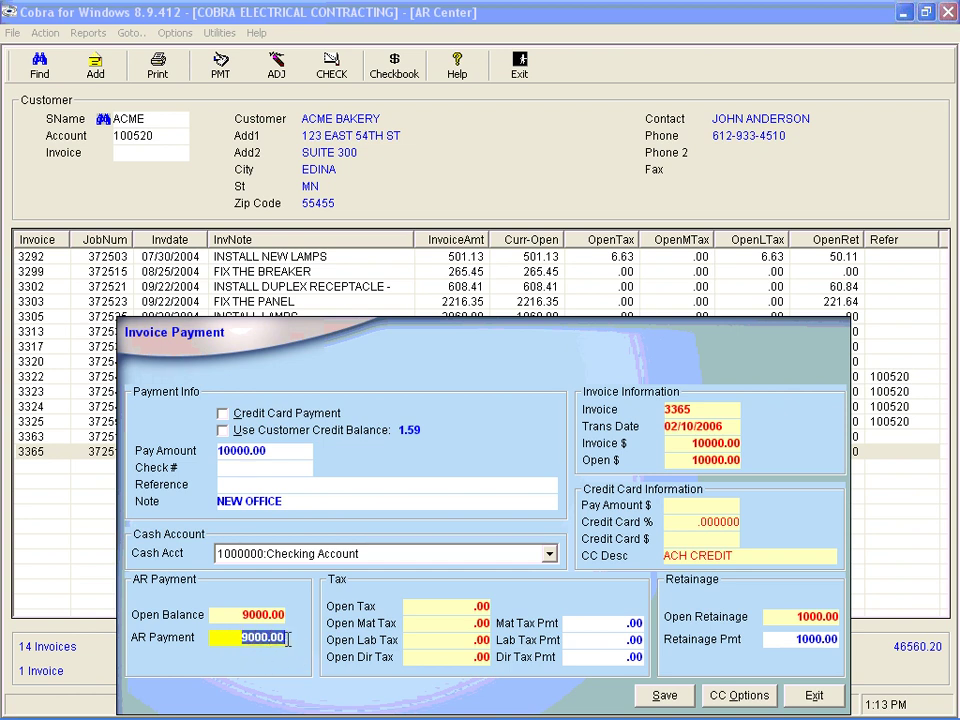
pyautogui.click(796, 640)
pyautogui.doubleClick(796, 640)
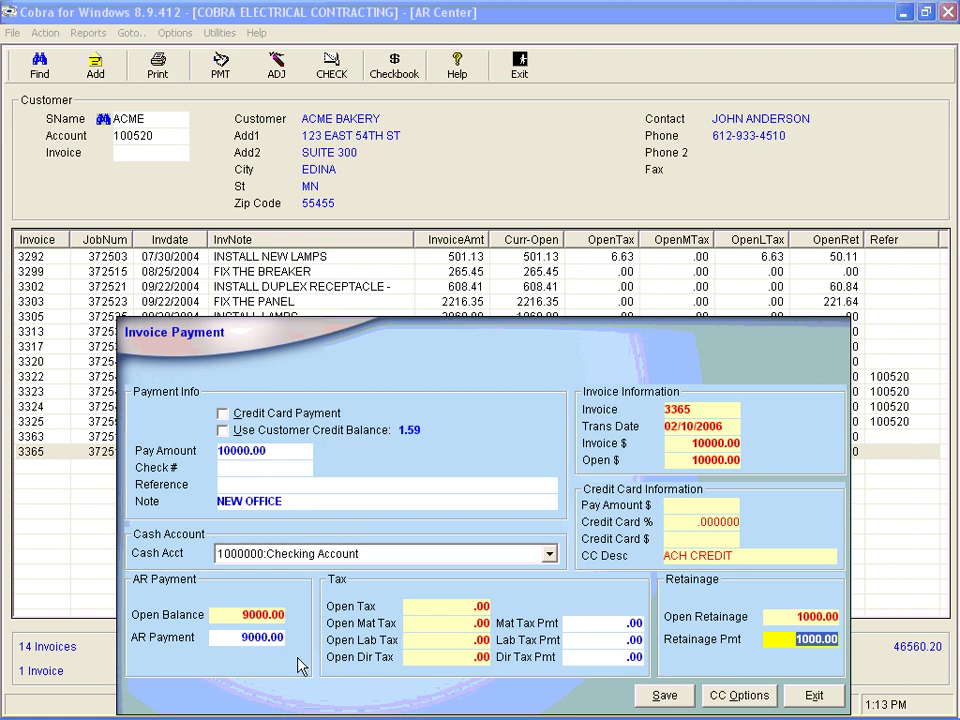
# - Set the pay amount to 9000 with check number 45654, apply nothing to retainage, and save the NEW OFFICE payment
pyautogui.click(285, 449)
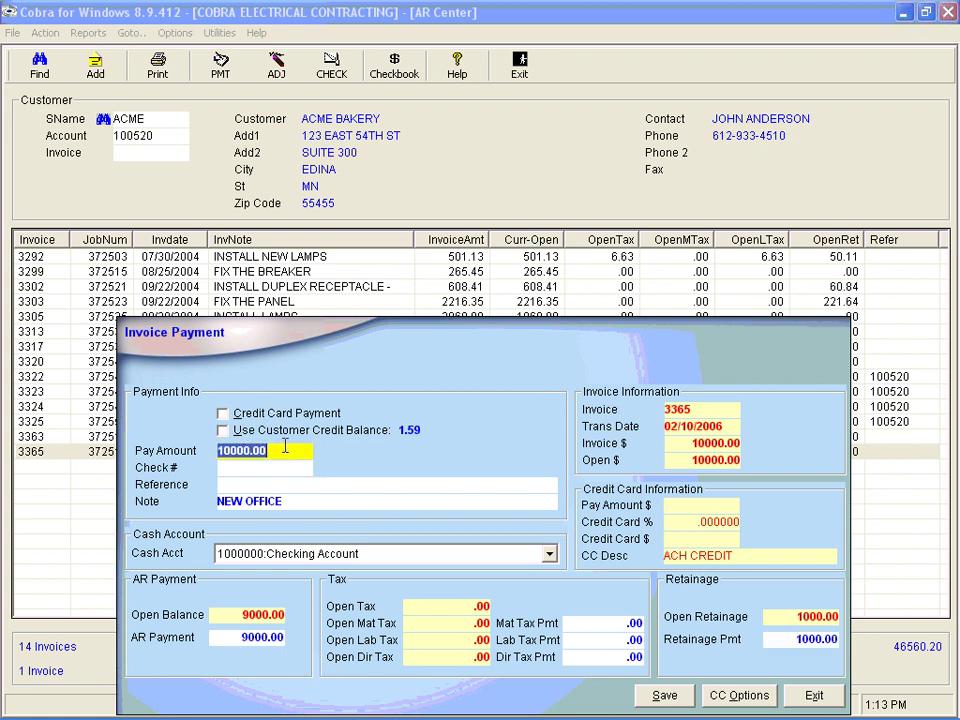
pyautogui.press('BackSpace')
pyautogui.write('9000')
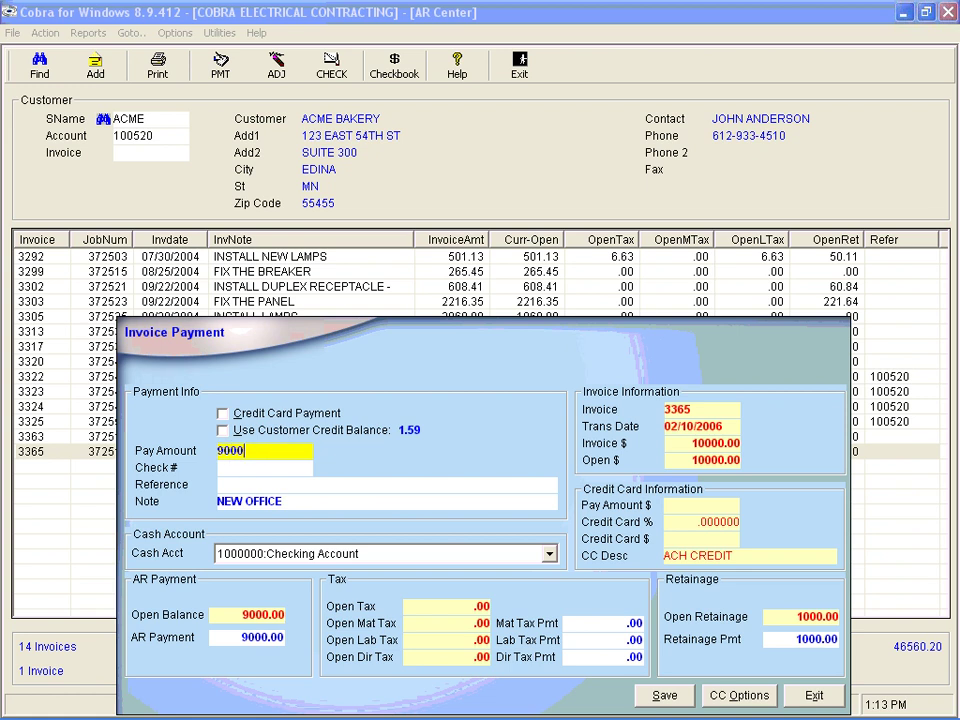
pyautogui.press('Tab')
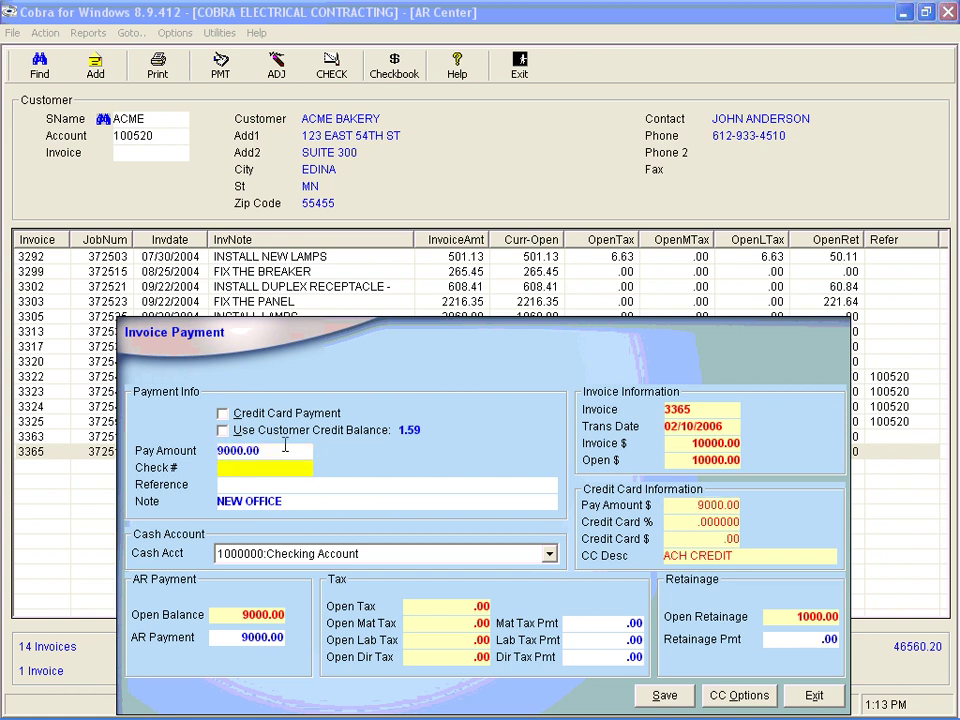
pyautogui.write('45654')
pyautogui.press('Tab')
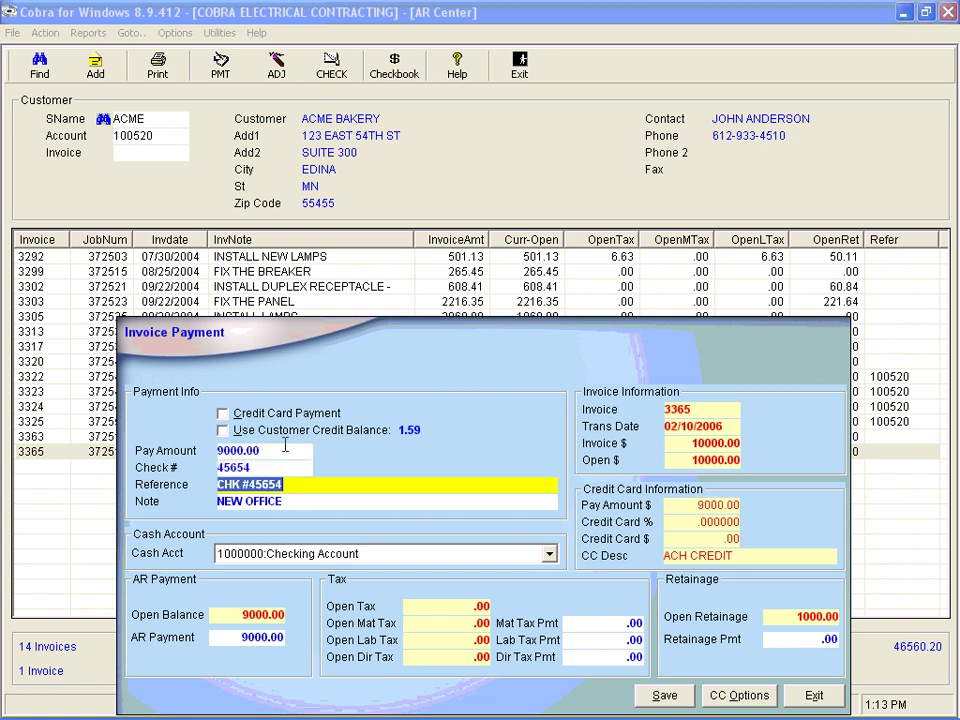
pyautogui.press('Tab')
pyautogui.press('Tab')
pyautogui.press('Tab')
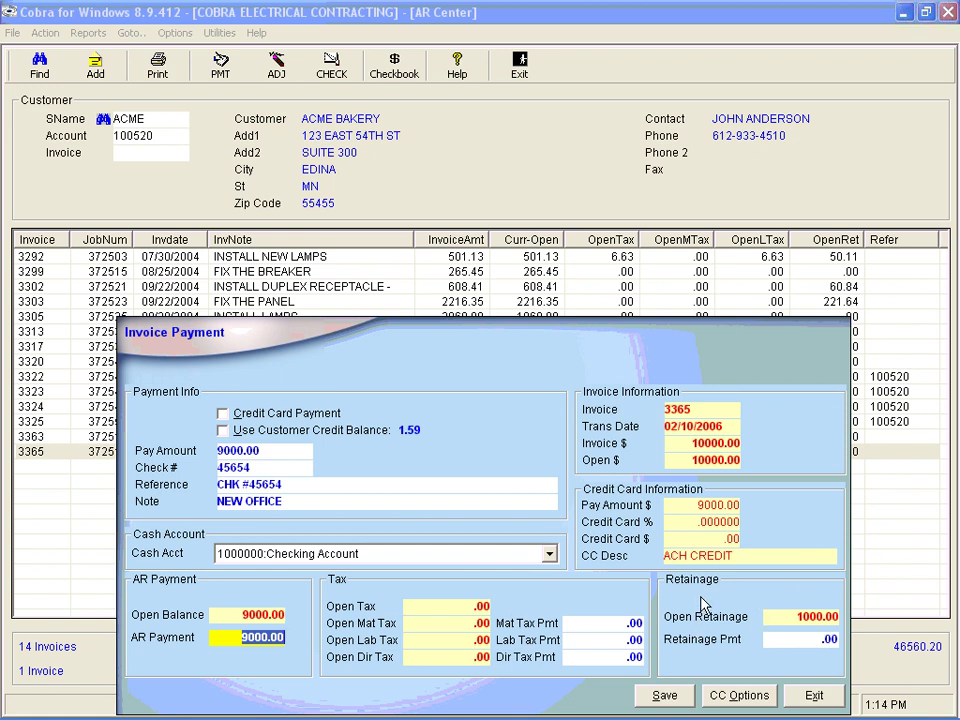
pyautogui.press('Tab')
pyautogui.press('Tab')
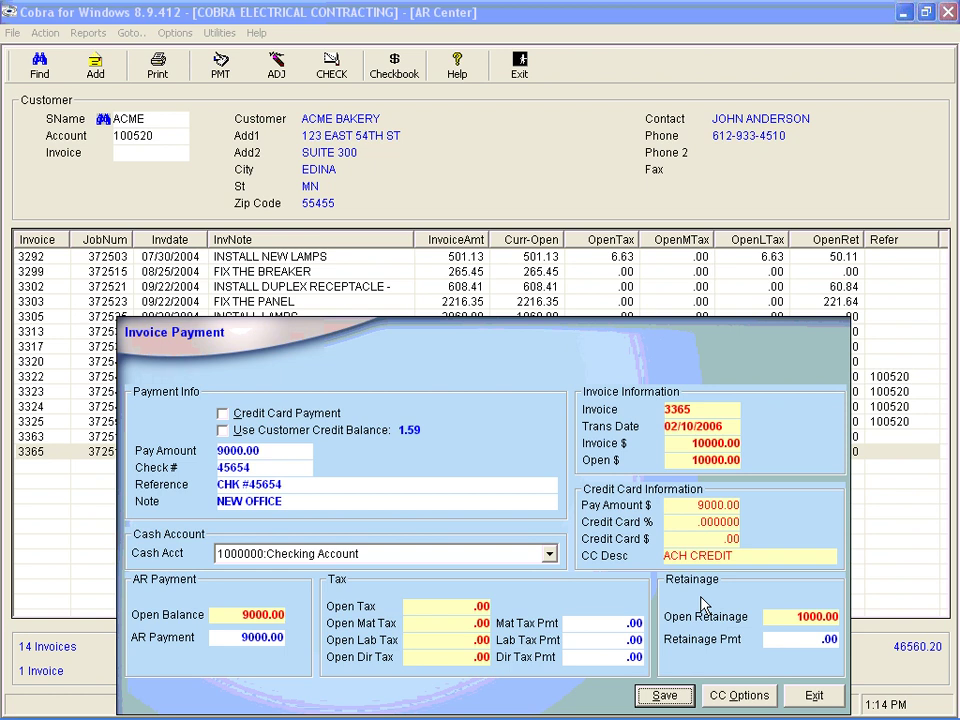
pyautogui.press('Return')
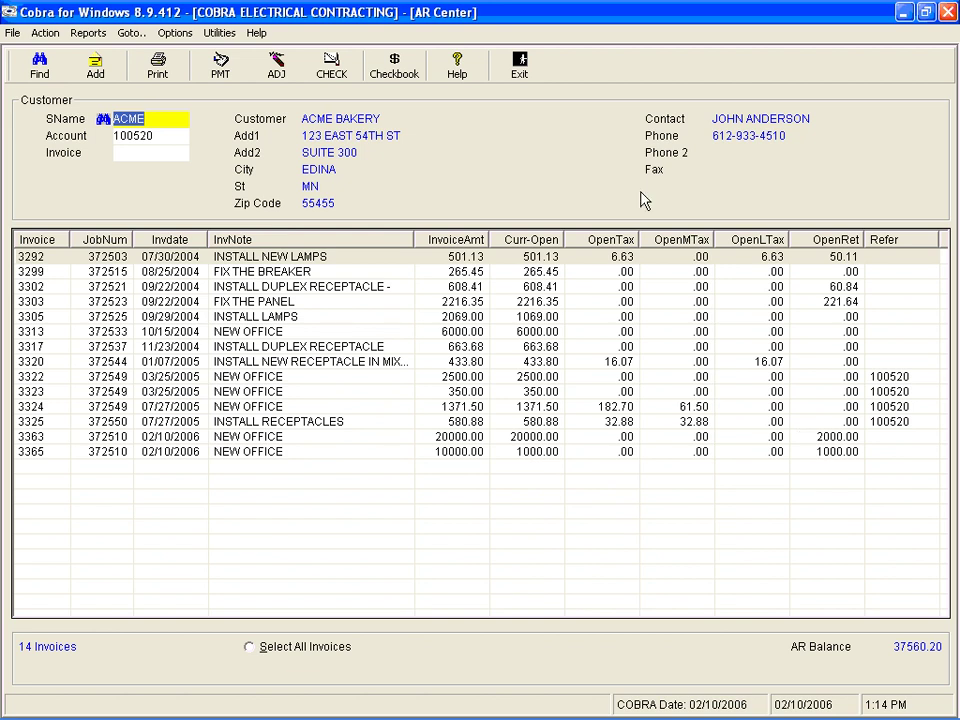
# - Search the help system for RETAIN and read the topic on moving invoice amounts in or out of retained balance
pyautogui.click(457, 66)
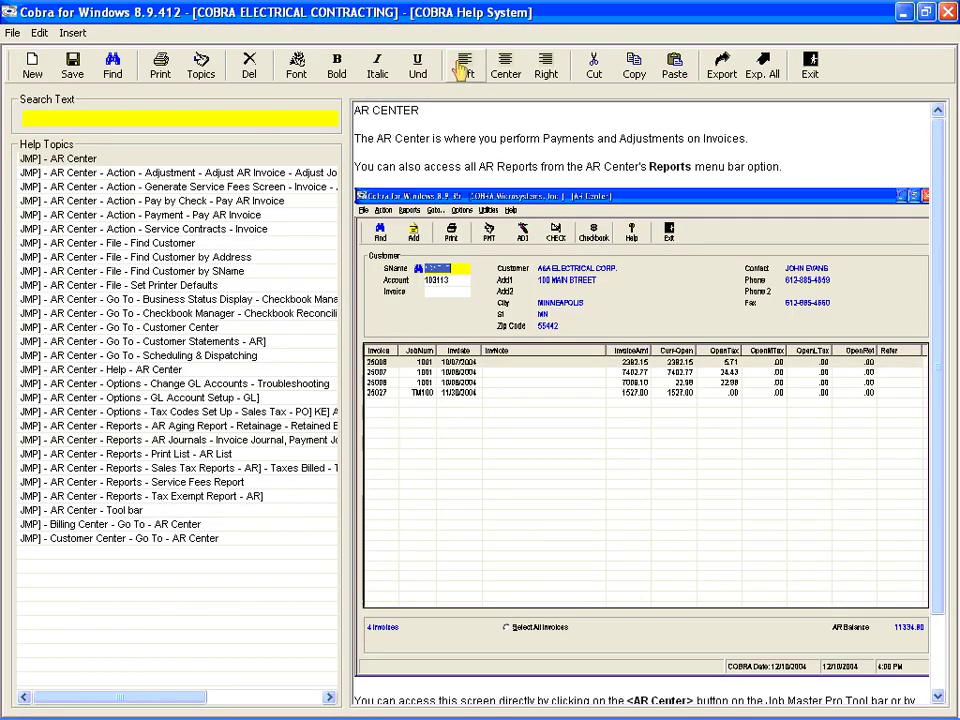
pyautogui.write('RETAIN')
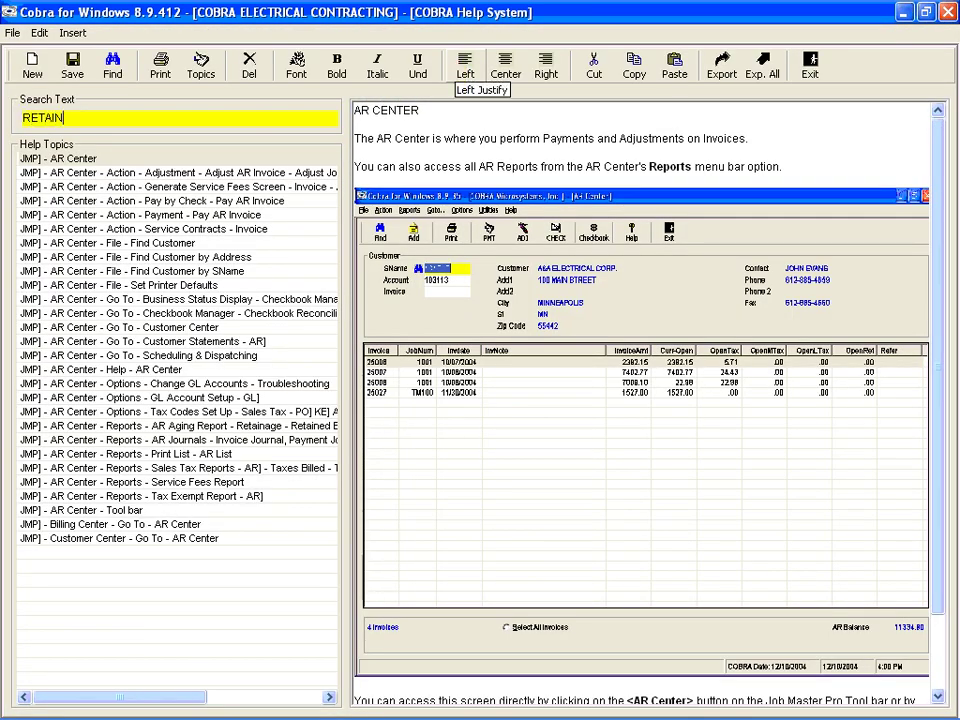
pyautogui.press('Return')
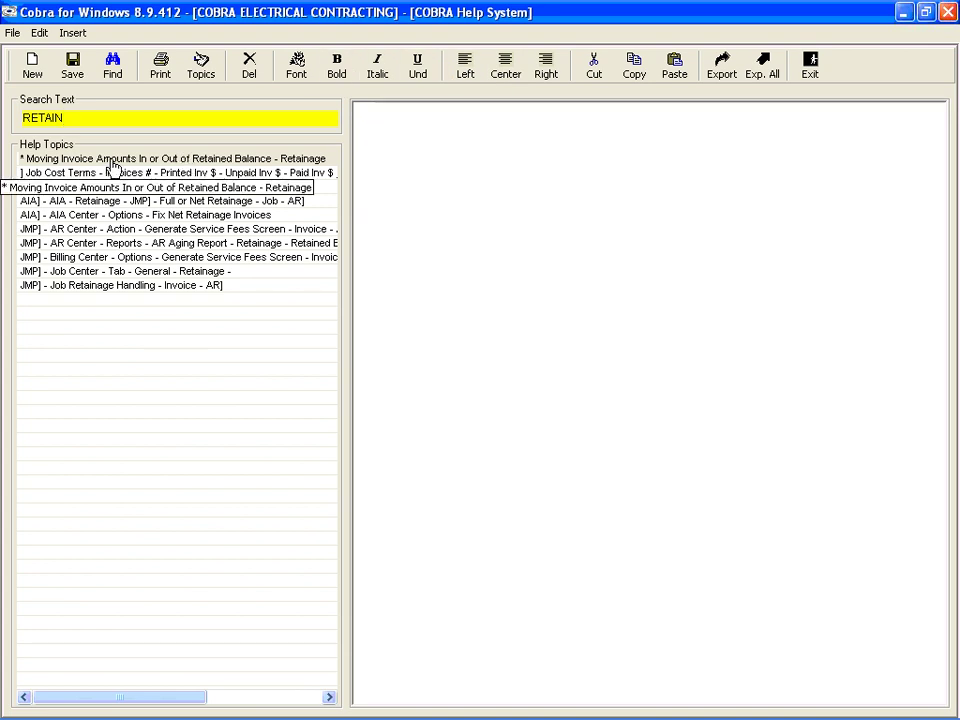
pyautogui.click(225, 163)
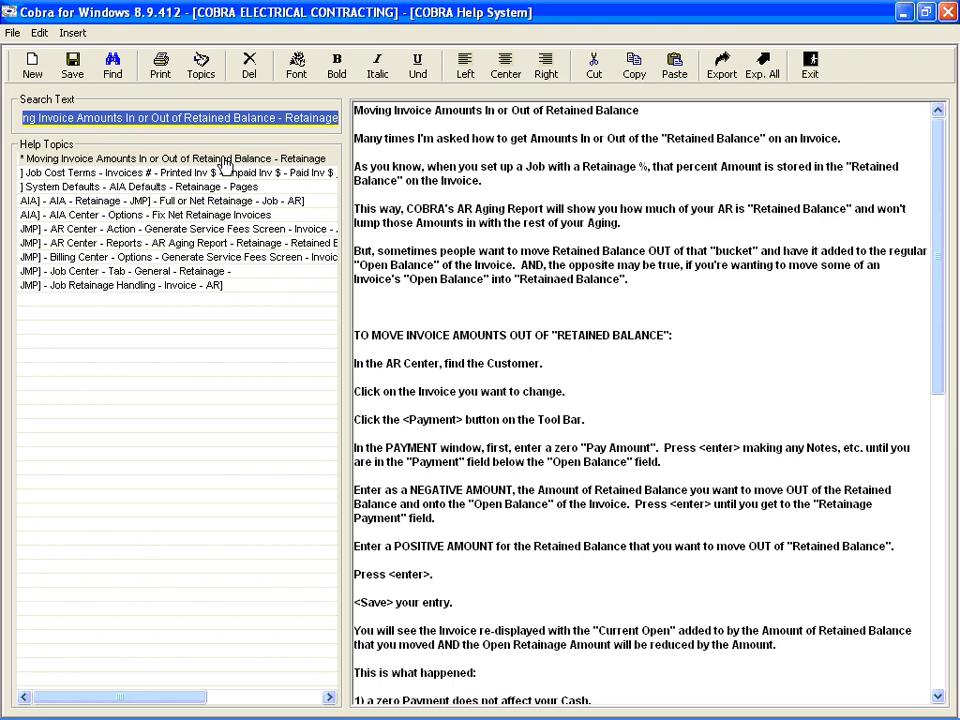
# - Search the help for TROUBLE, read the topic on paying the wrong AR invoice, and close the help system
pyautogui.write('T')
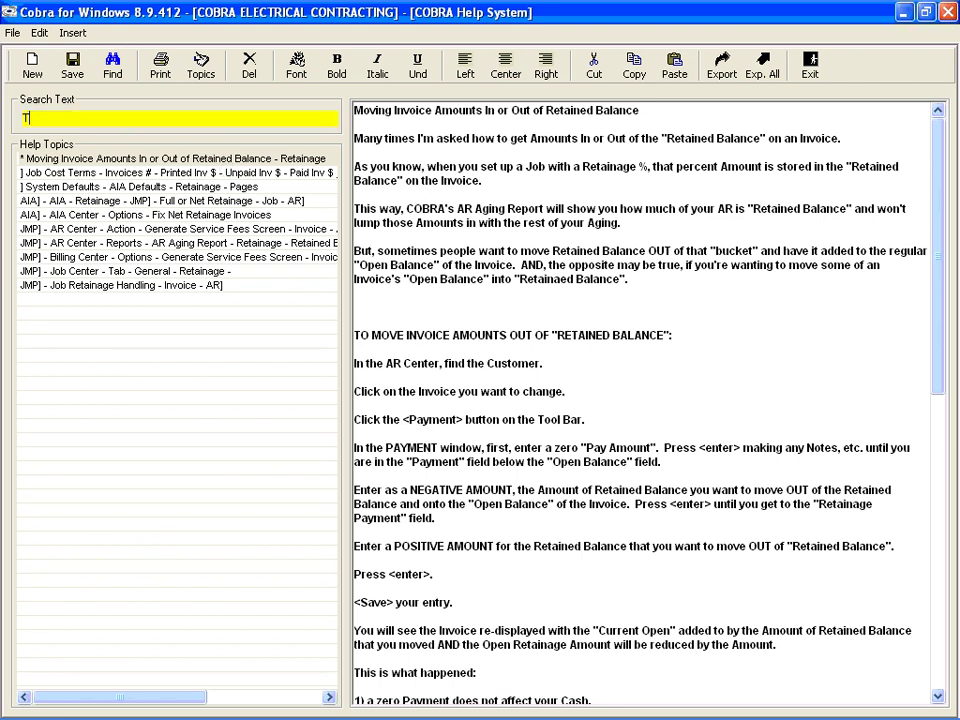
pyautogui.write('ROUBLE')
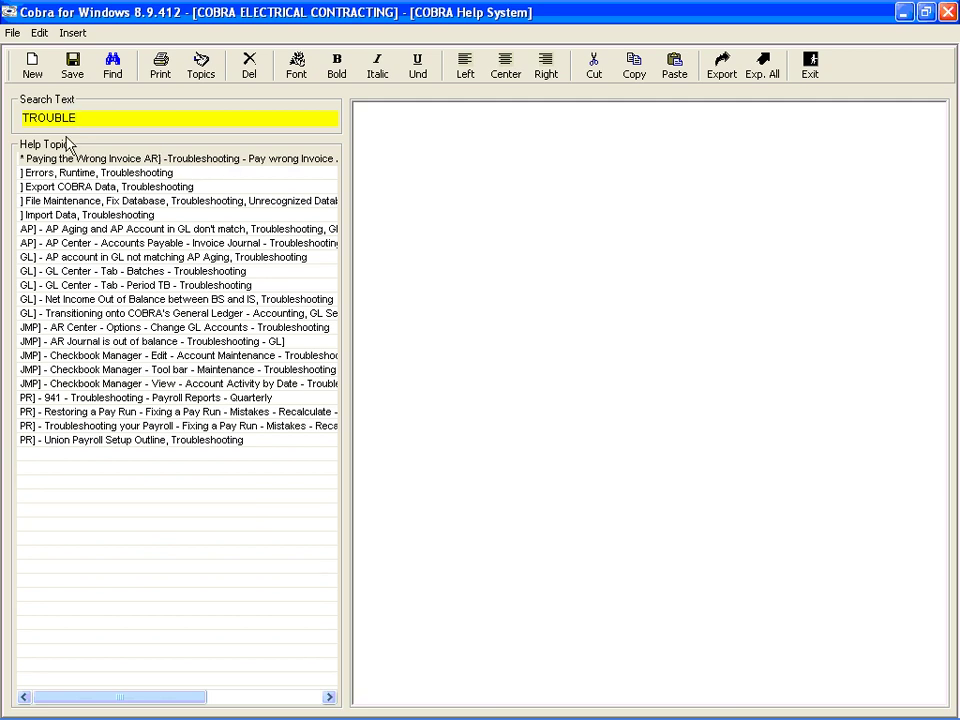
pyautogui.click(118, 161)
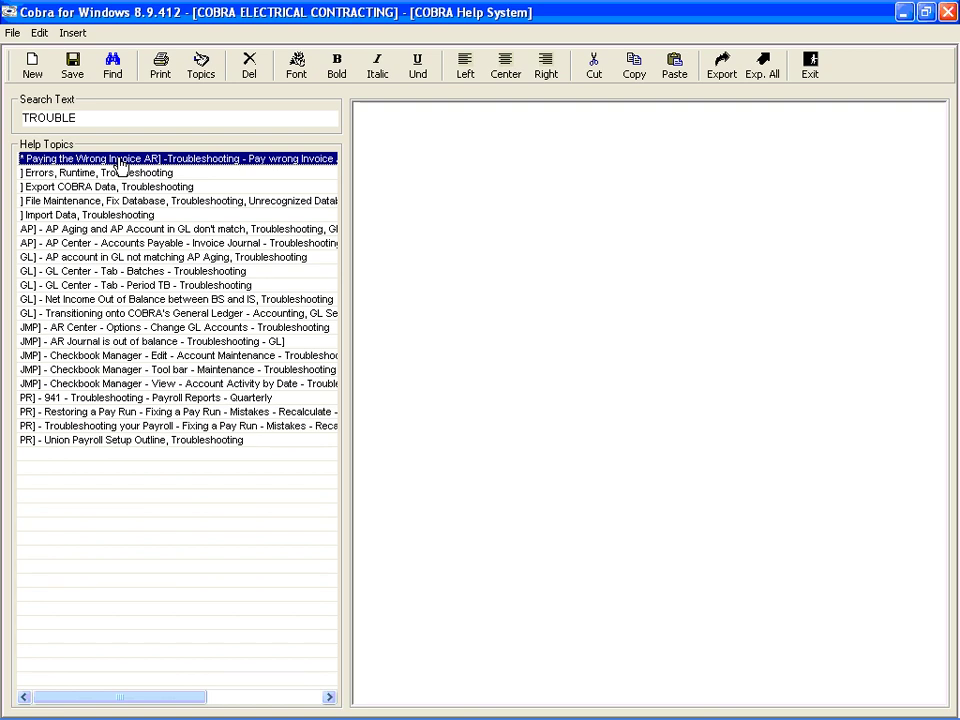
pyautogui.doubleClick(118, 161)
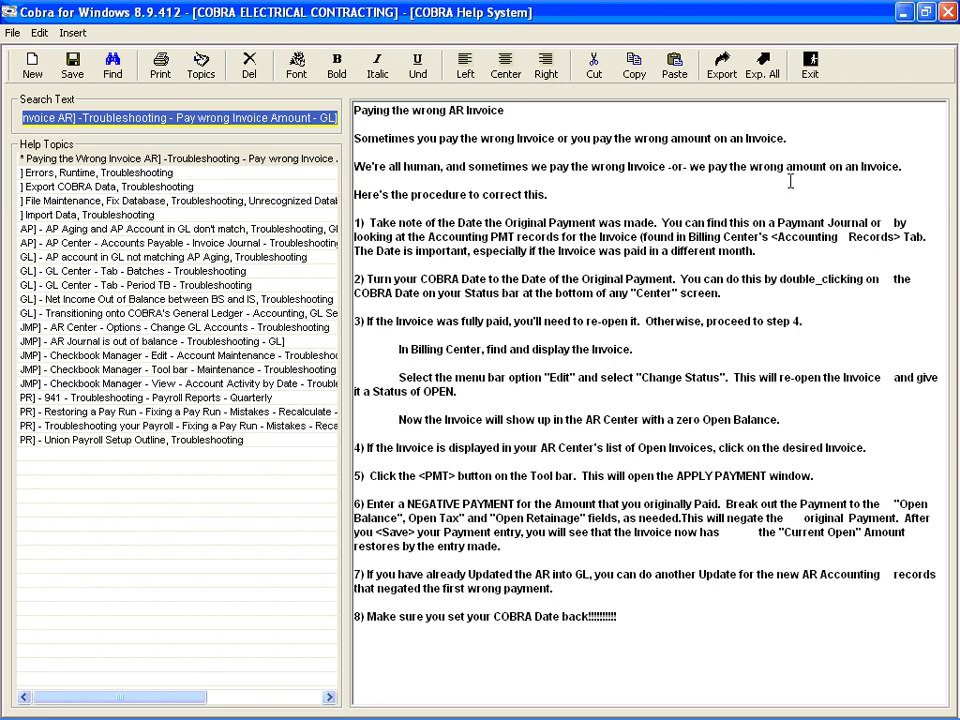
pyautogui.click(810, 66)
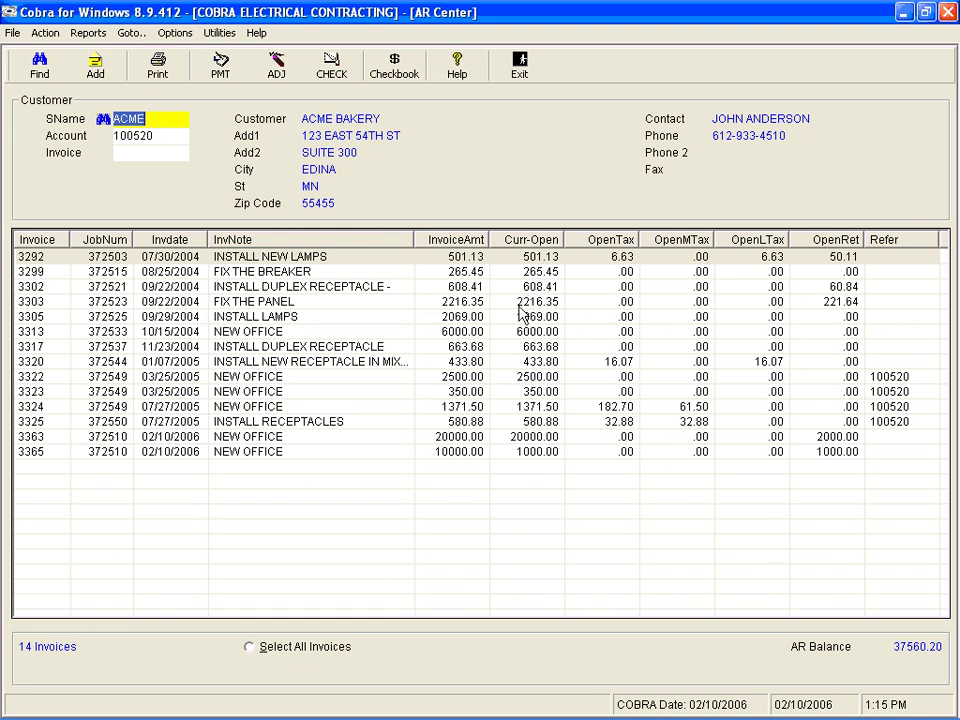
# - Leave the AR Center, look up the INSTALL LAMPS invoice in the Billing Center by its invoice number, and show its accounting records
pyautogui.click(462, 318)
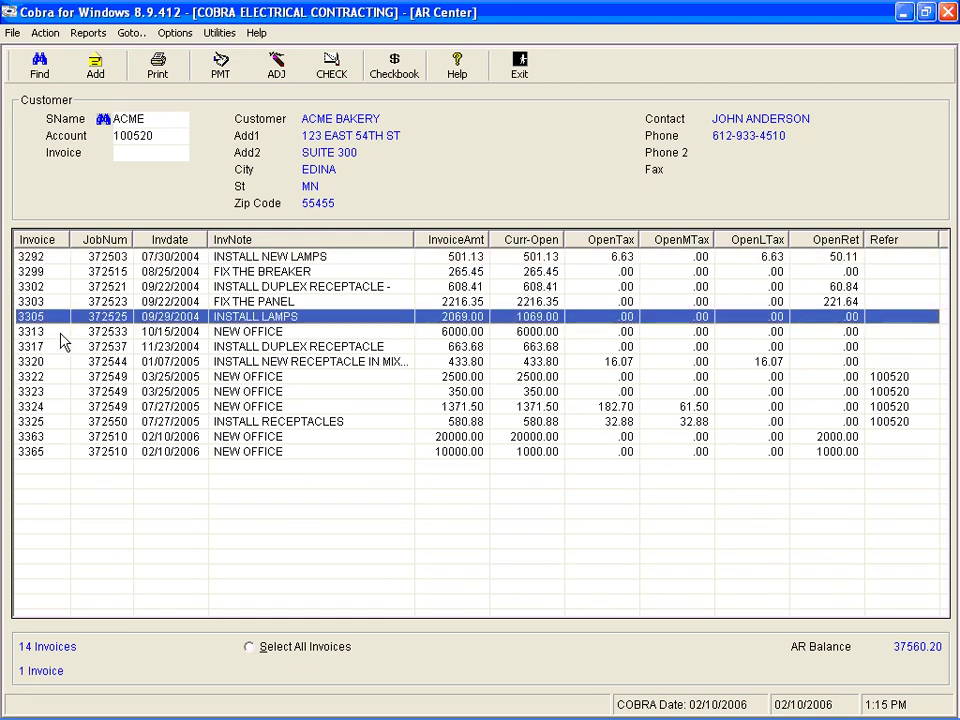
pyautogui.click(522, 66)
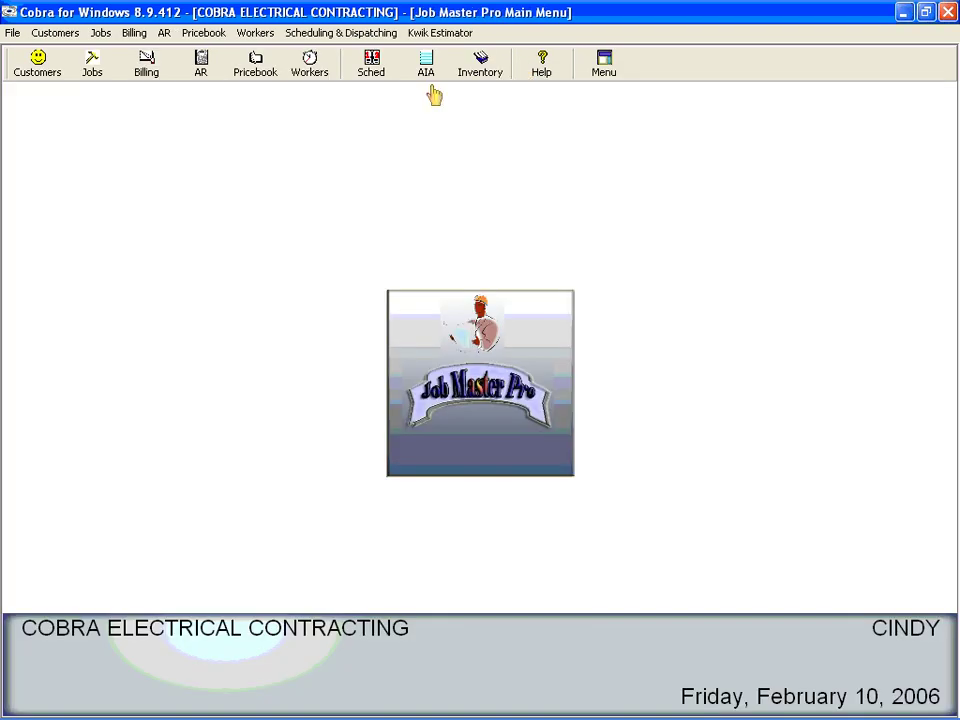
pyautogui.click(140, 70)
pyautogui.write('3305')
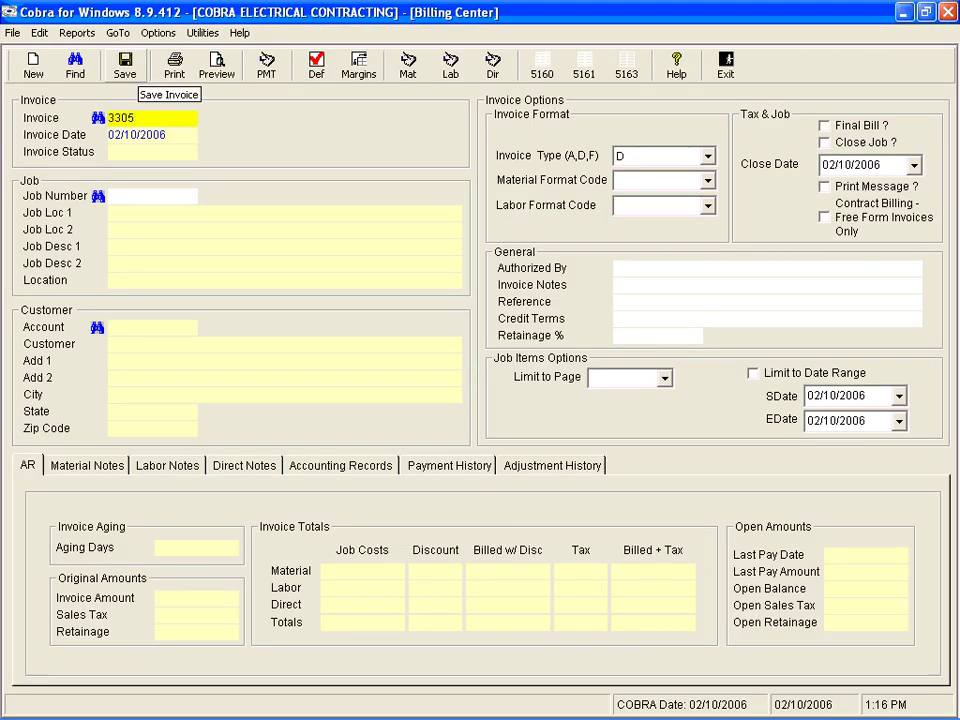
pyautogui.press('Tab')
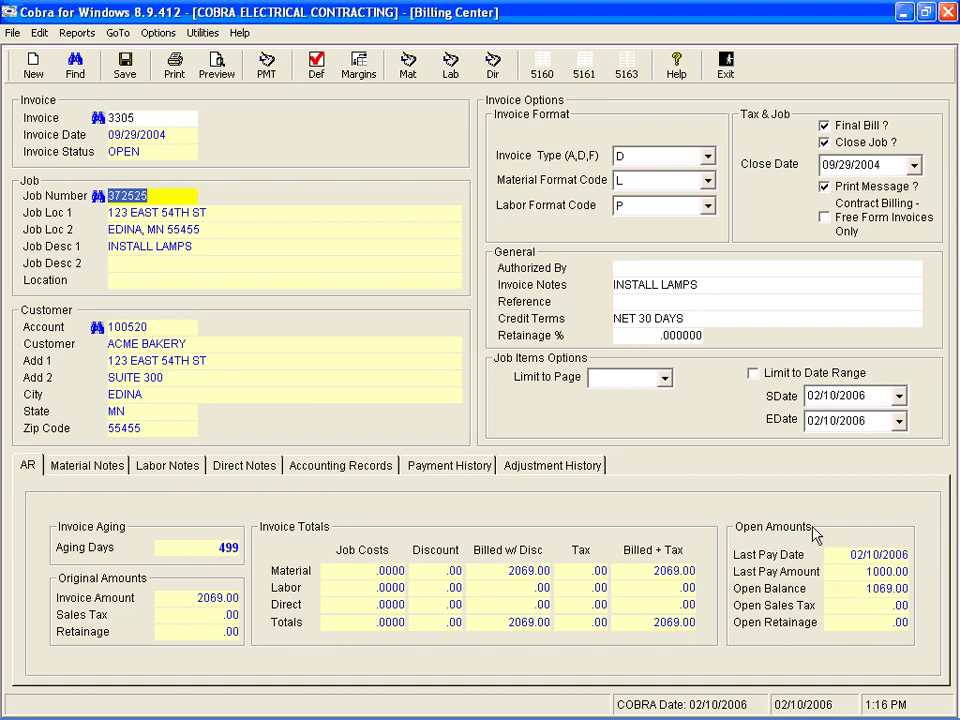
pyautogui.click(355, 474)
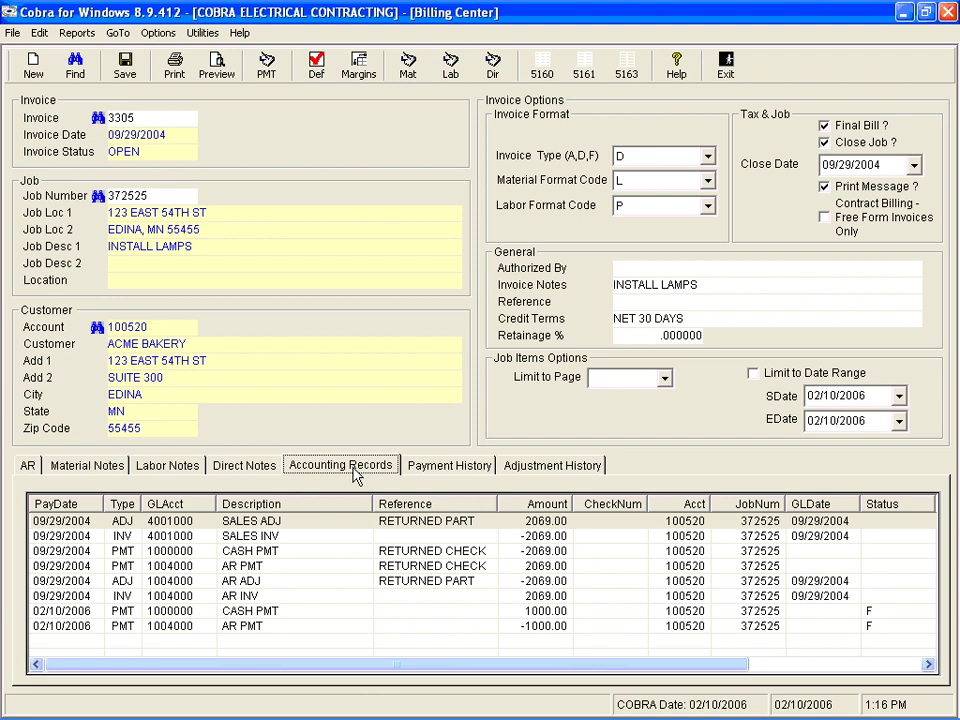
# - Examine the adjustment, invoice and returned-check payment entries dated 09/29/2004, comparing the paired cash and AR records
pyautogui.click(127, 512)
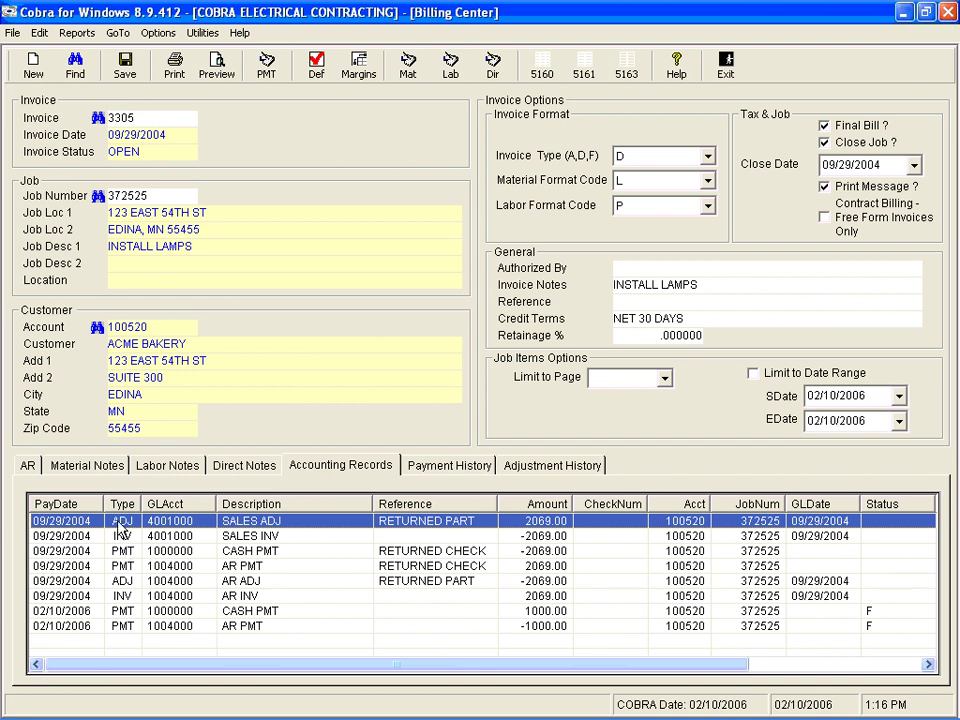
pyautogui.click(122, 537)
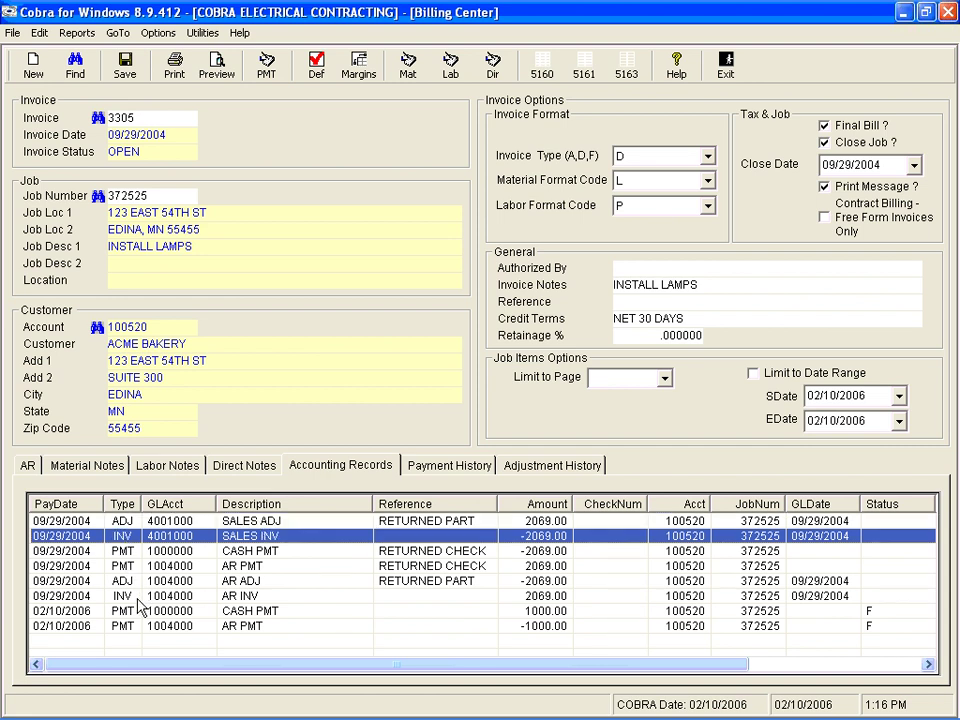
pyautogui.click(140, 595)
pyautogui.click(134, 540)
pyautogui.click(133, 551)
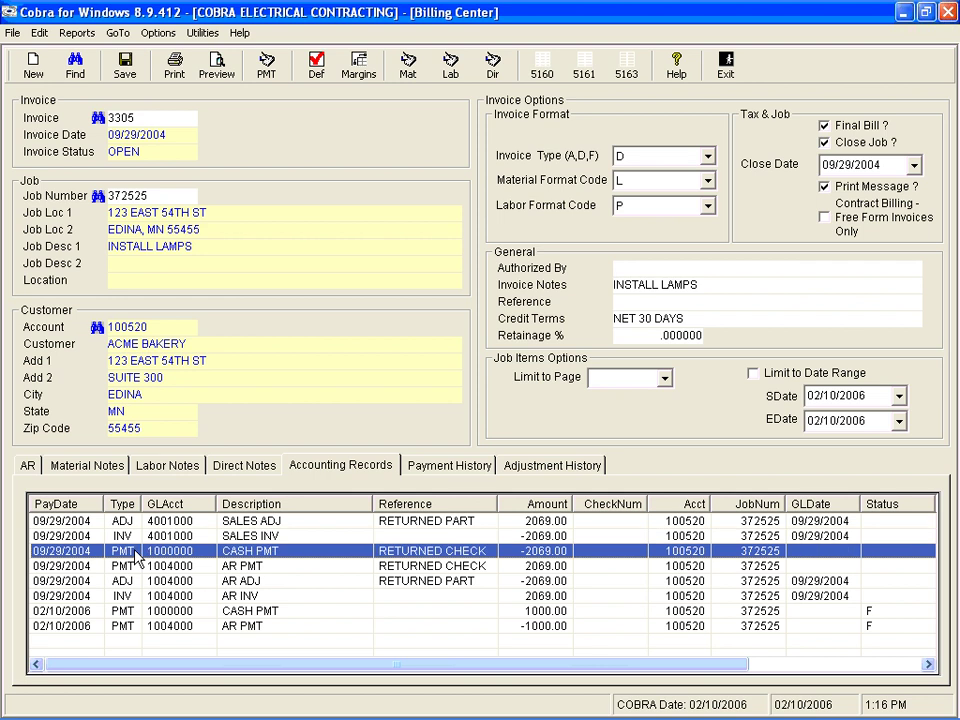
pyautogui.click(133, 566)
pyautogui.click(133, 551)
pyautogui.click(131, 566)
pyautogui.click(131, 551)
pyautogui.click(131, 566)
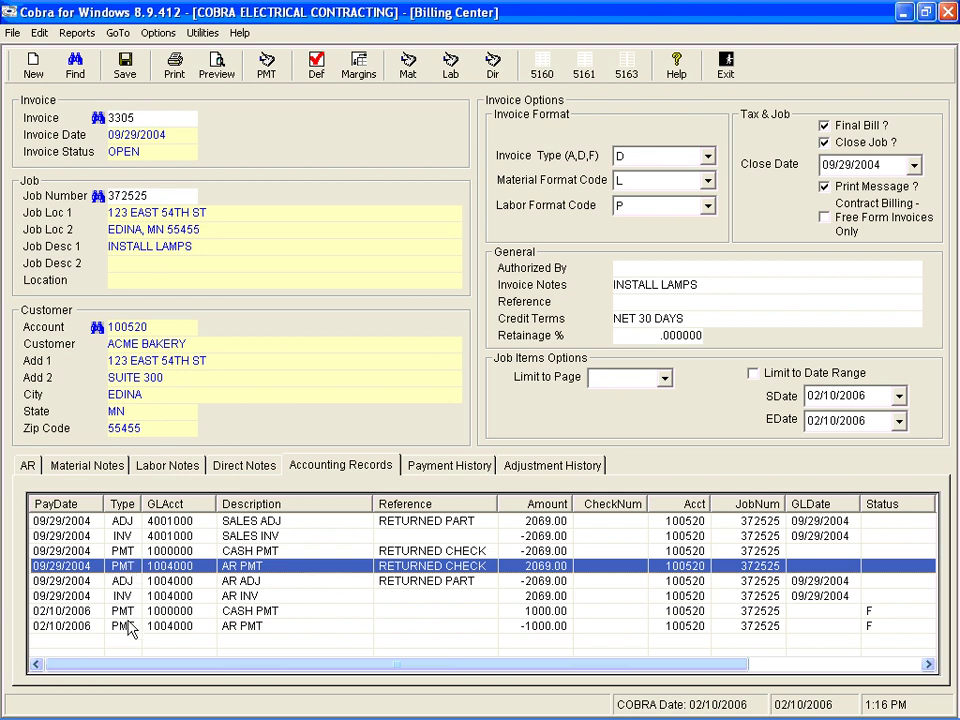
# - Compare the cash and AR payment entries dated 02/10/2006 in the invoice's accounting records
pyautogui.click(62, 613)
pyautogui.click(62, 627)
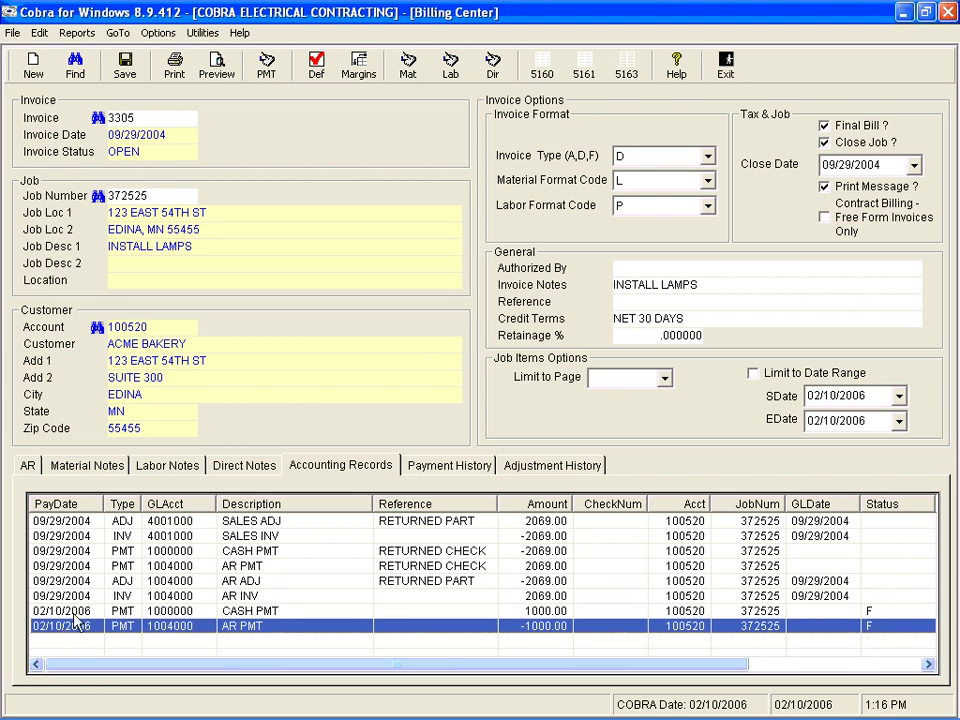
pyautogui.click(125, 613)
pyautogui.click(128, 627)
pyautogui.click(125, 614)
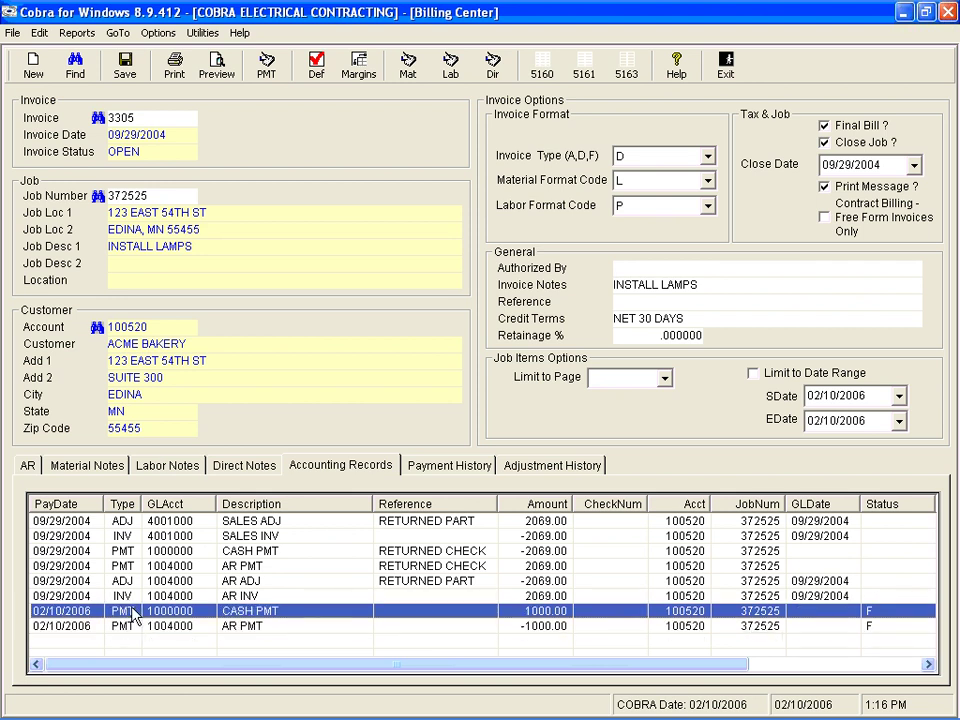
pyautogui.click(133, 630)
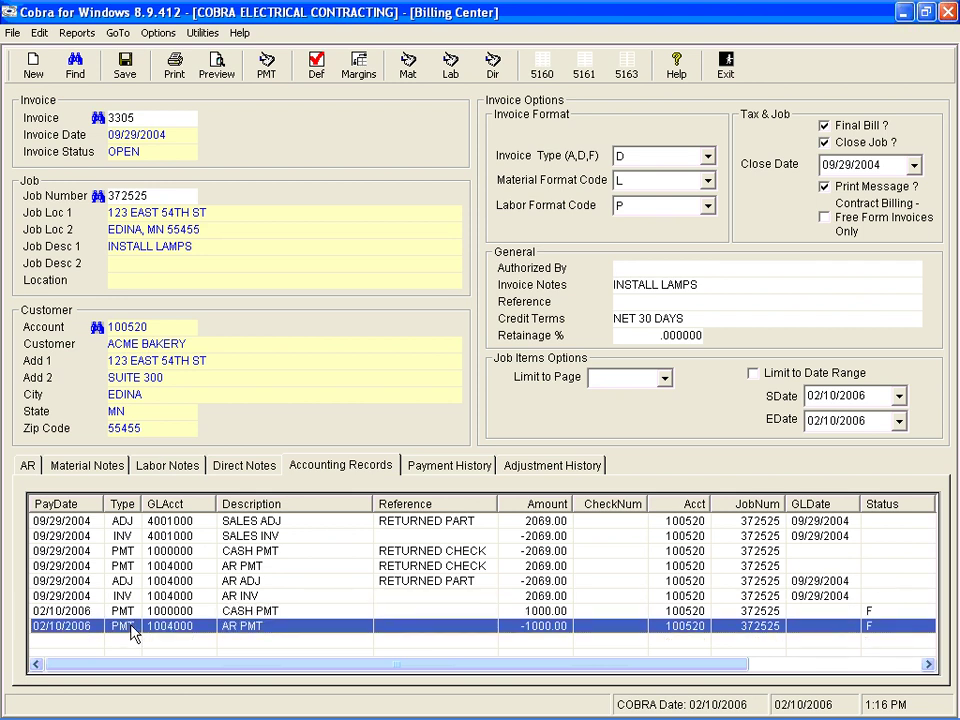
pyautogui.click(280, 611)
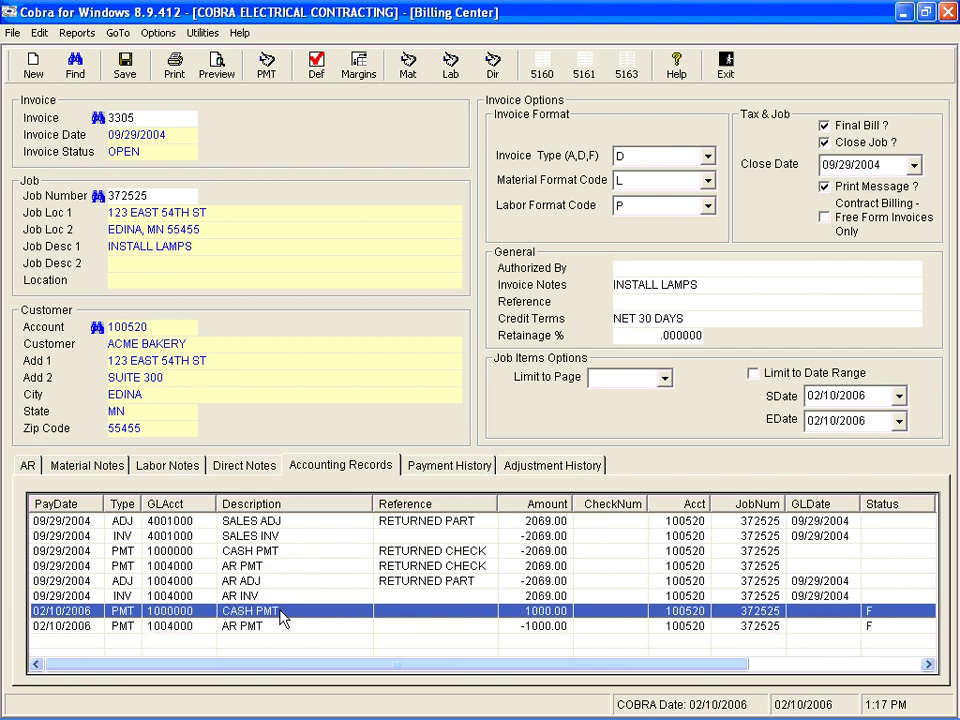